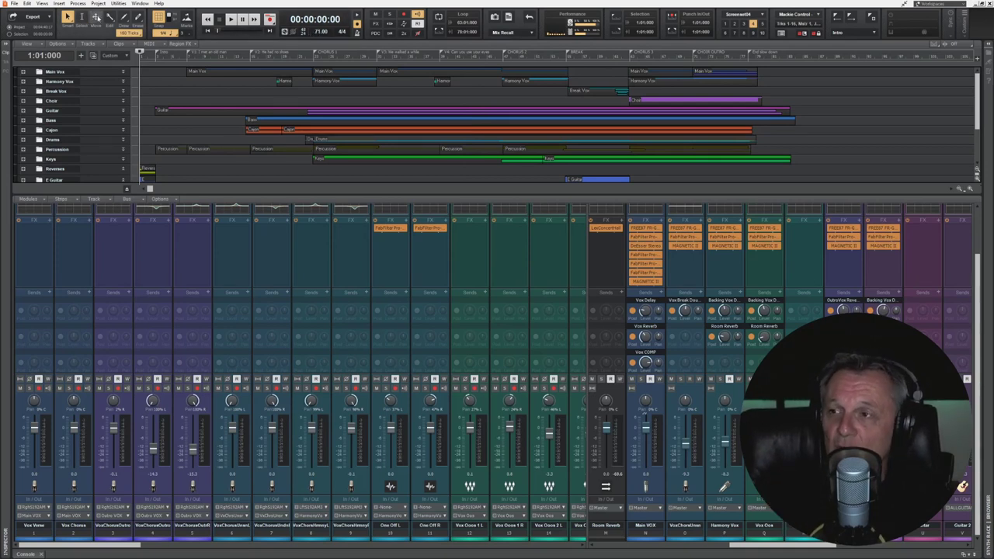
# Step: Export the entire mix as a stereo Wave file named "I Dont Buy" at 48000 Hz, 24-bit, without dithering
pyautogui.click(14, 4)
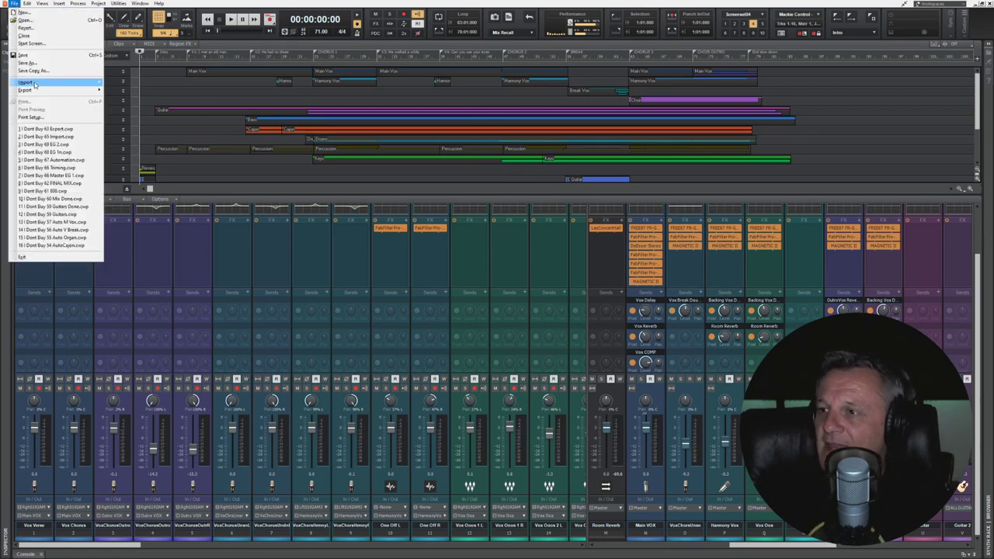
pyautogui.moveTo(49, 93)
pyautogui.click(118, 91)
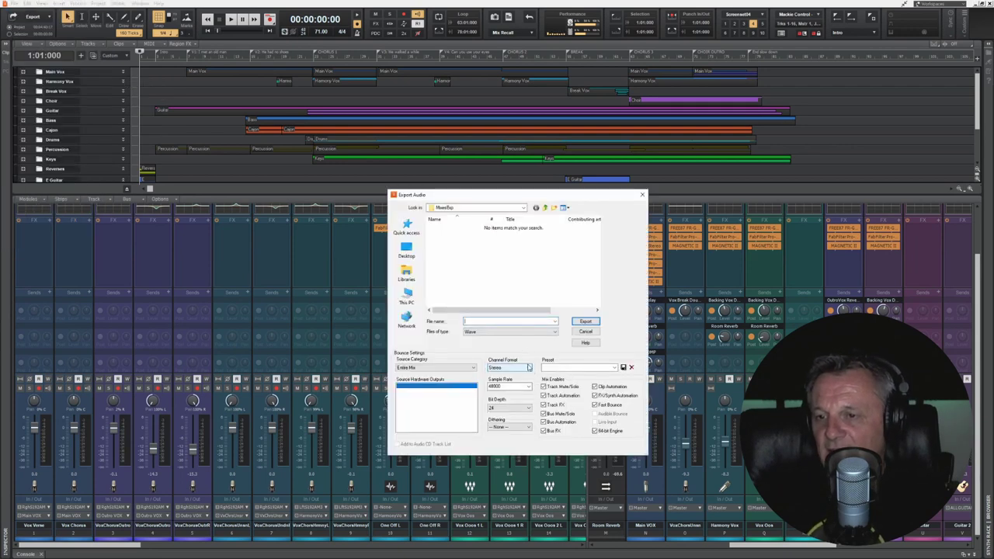
pyautogui.click(513, 387)
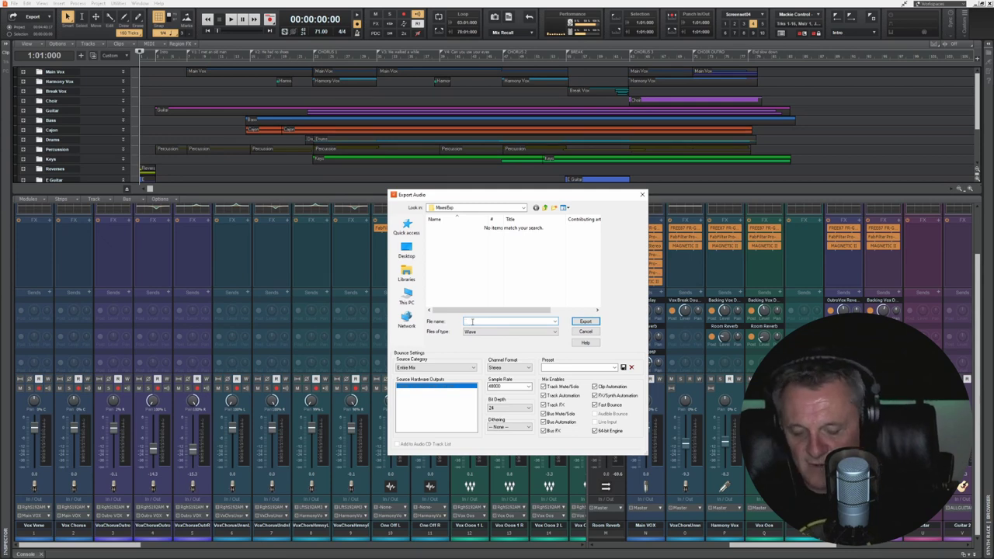
pyautogui.write('I Do')
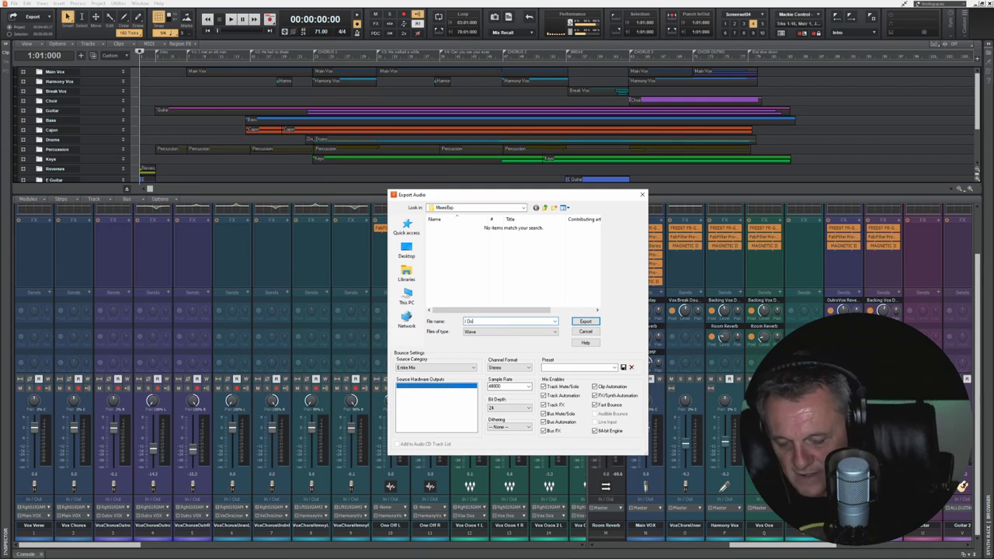
pyautogui.write('nt Buy')
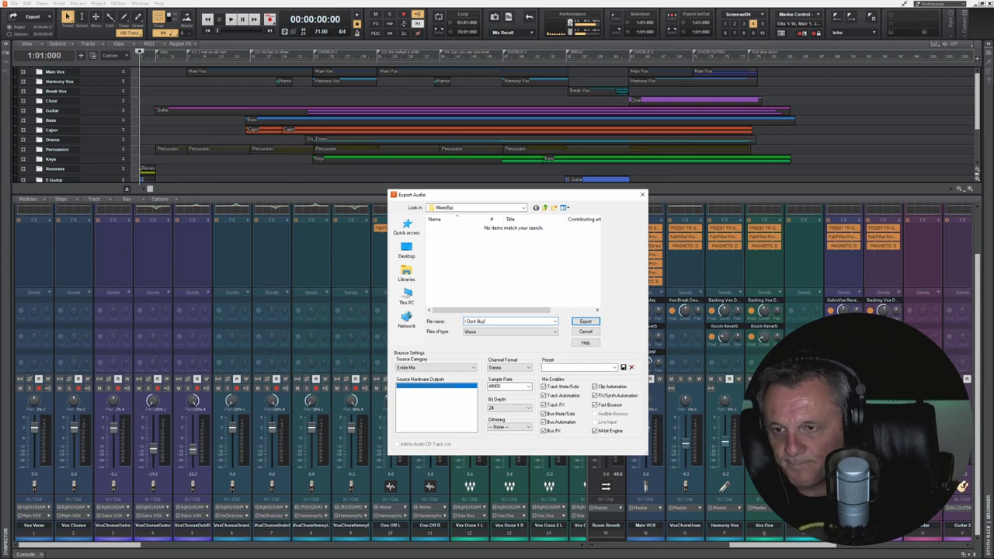
pyautogui.click(586, 322)
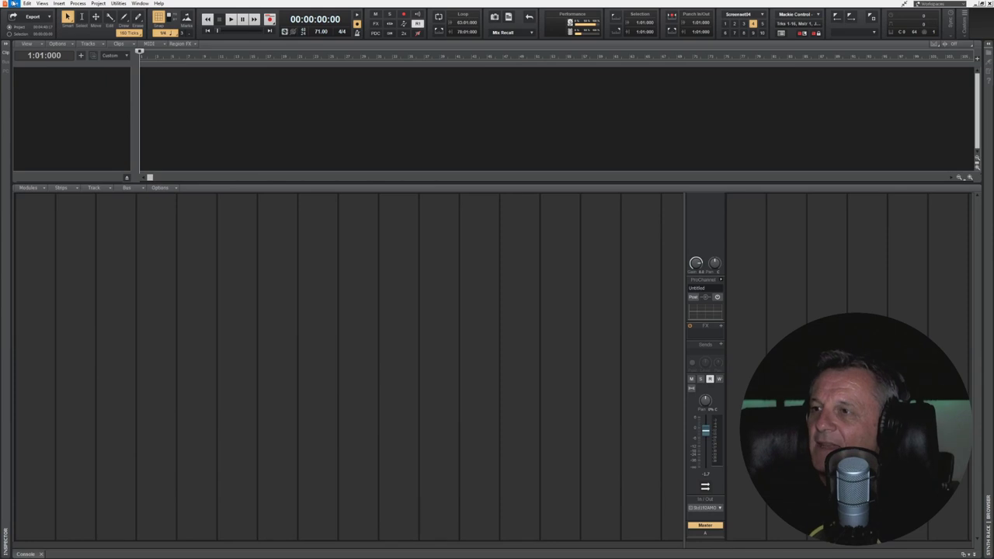
# Step: Import the audio file I Dont Buy.wav into the empty project at its original bit depth
pyautogui.click(14, 4)
pyautogui.moveTo(43, 82)
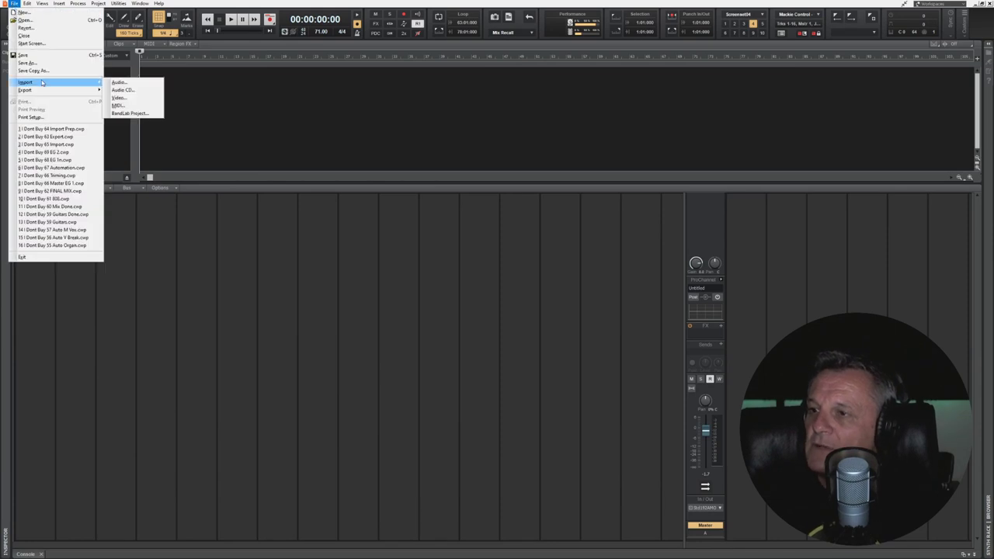
pyautogui.click(128, 84)
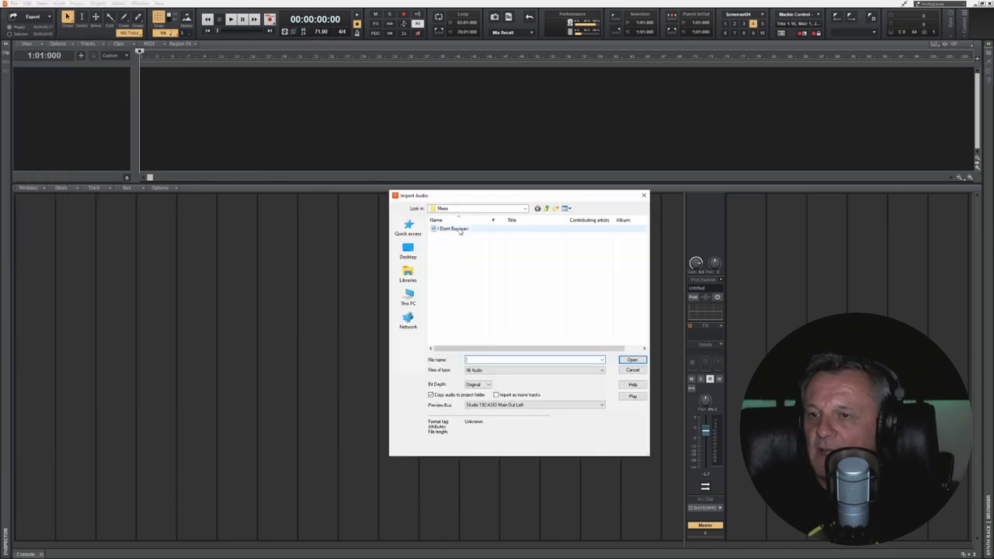
pyautogui.click(457, 229)
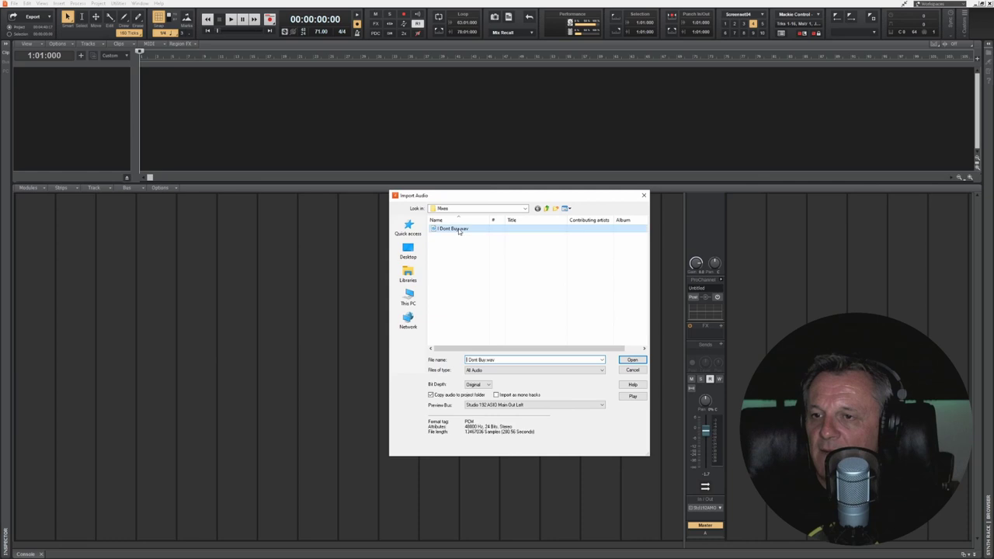
pyautogui.click(632, 362)
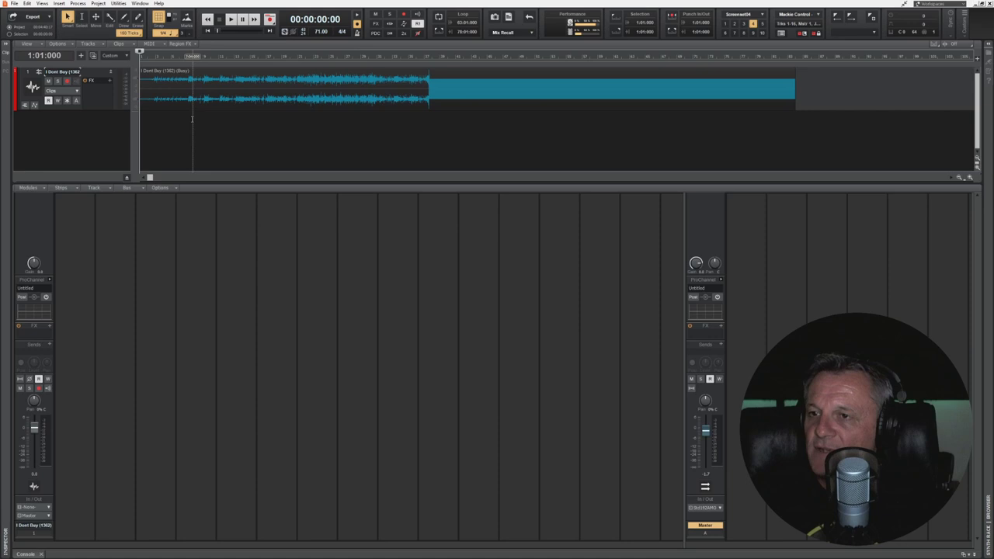
# Step: Enlarge the track area and increase the imported track's height so that its stereo waveform fills most of the space
pyautogui.moveTo(91, 110)
pyautogui.mouseDown()
pyautogui.moveTo(89, 168)
pyautogui.moveTo(101, 168)
pyautogui.mouseUp()
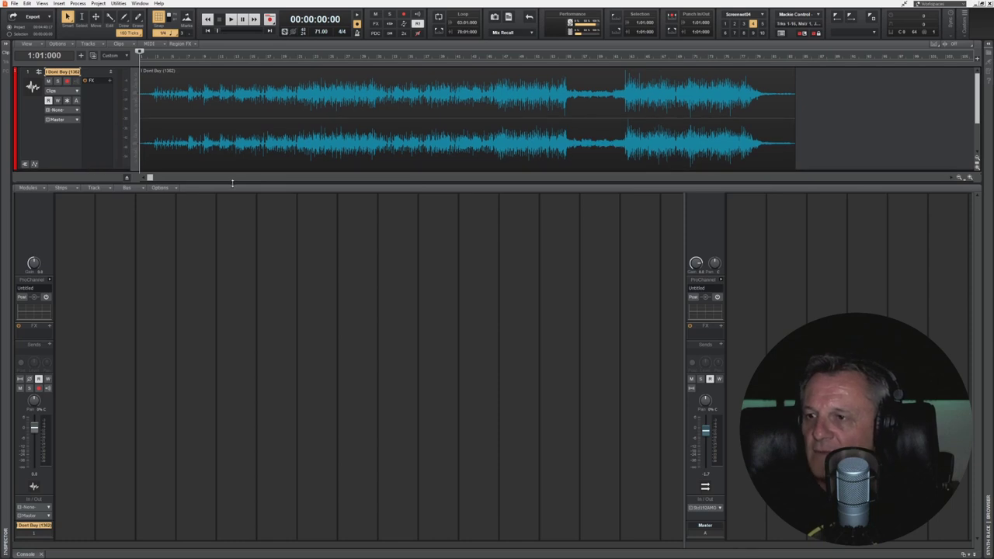
pyautogui.moveTo(233, 183); pyautogui.dragTo(242, 337)
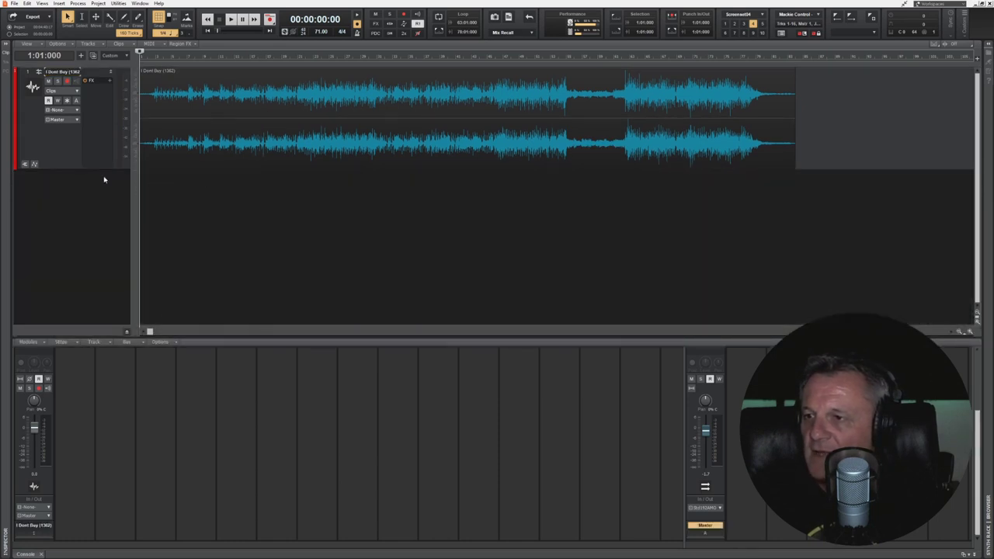
pyautogui.moveTo(97, 169); pyautogui.dragTo(97, 291)
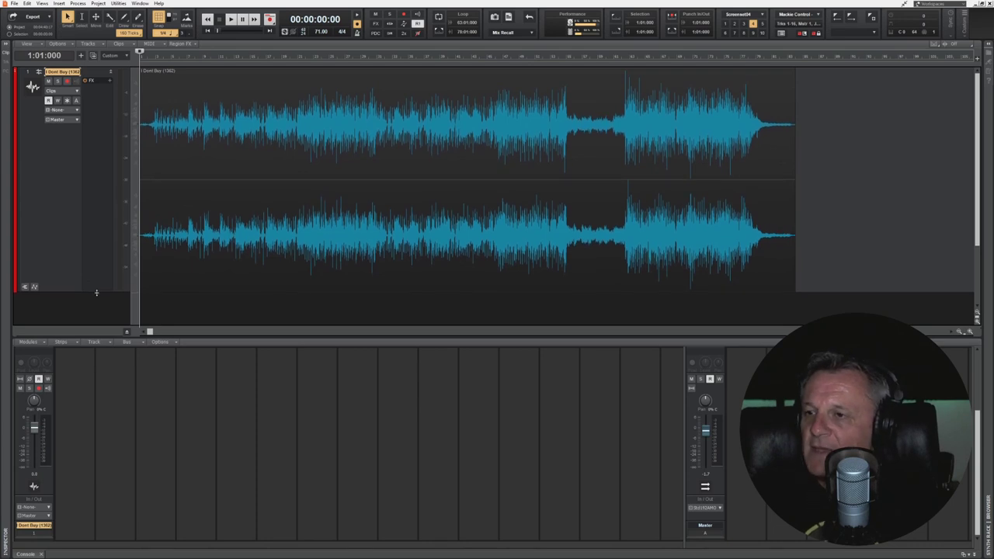
# Step: Normalize the whole imported clip to -5.0 dB
pyautogui.click(212, 70)
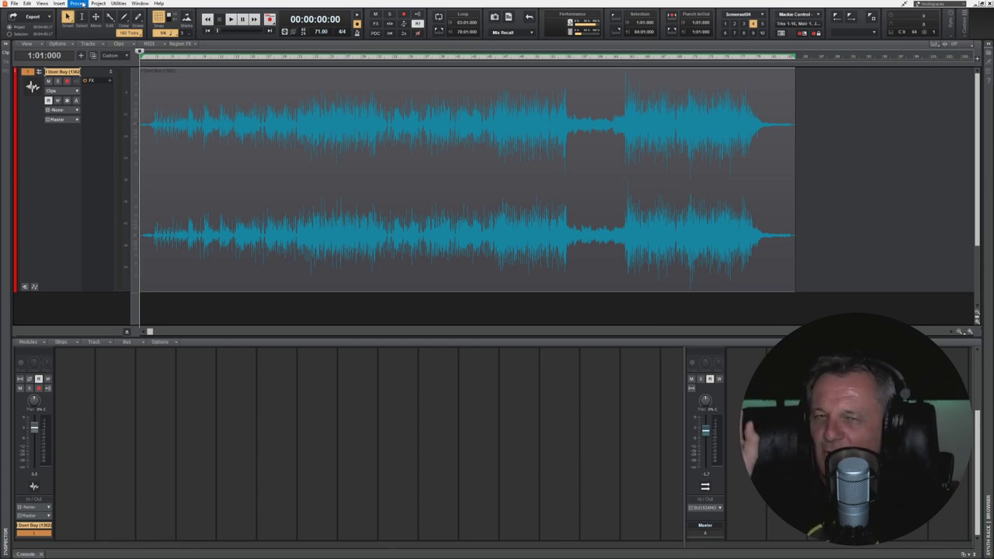
pyautogui.click(79, 4)
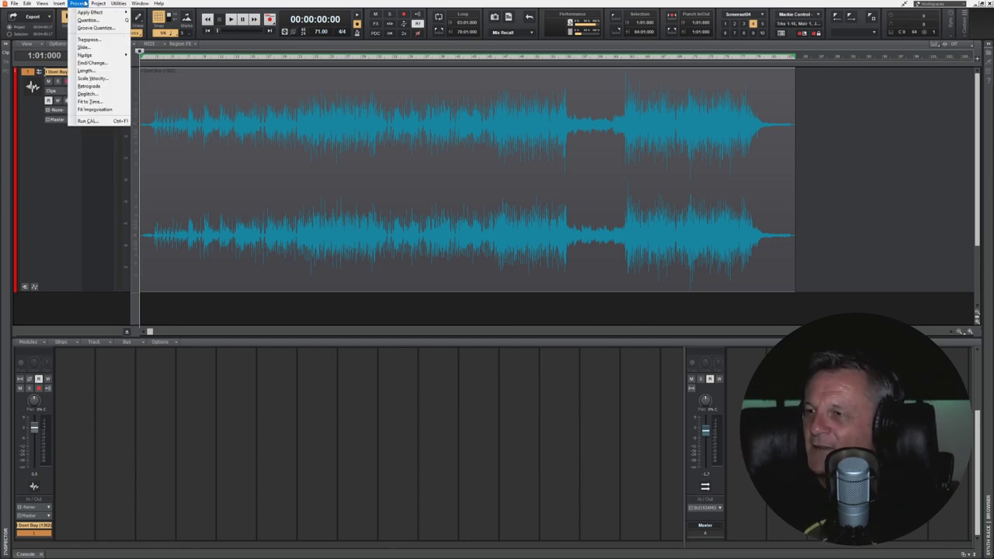
pyautogui.moveTo(91, 13)
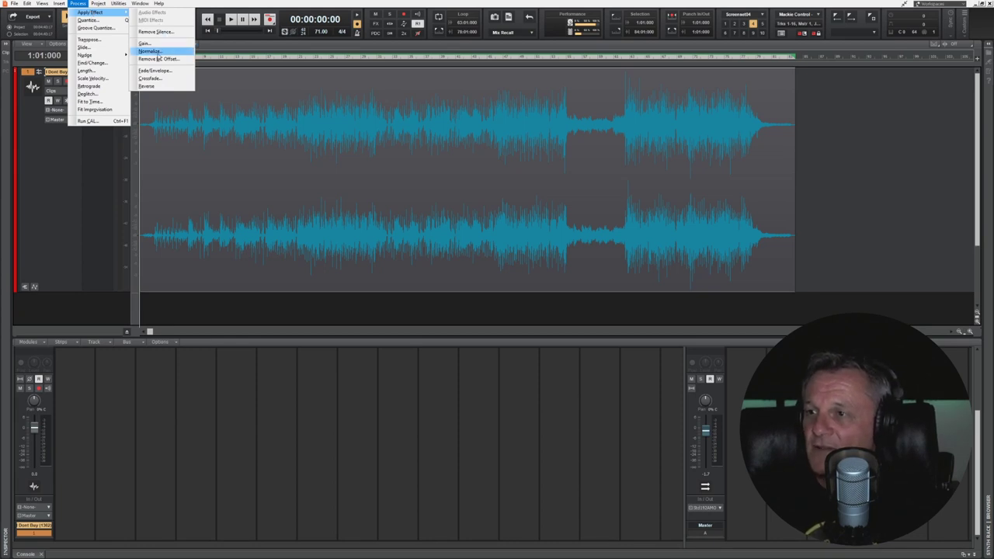
pyautogui.click(149, 51)
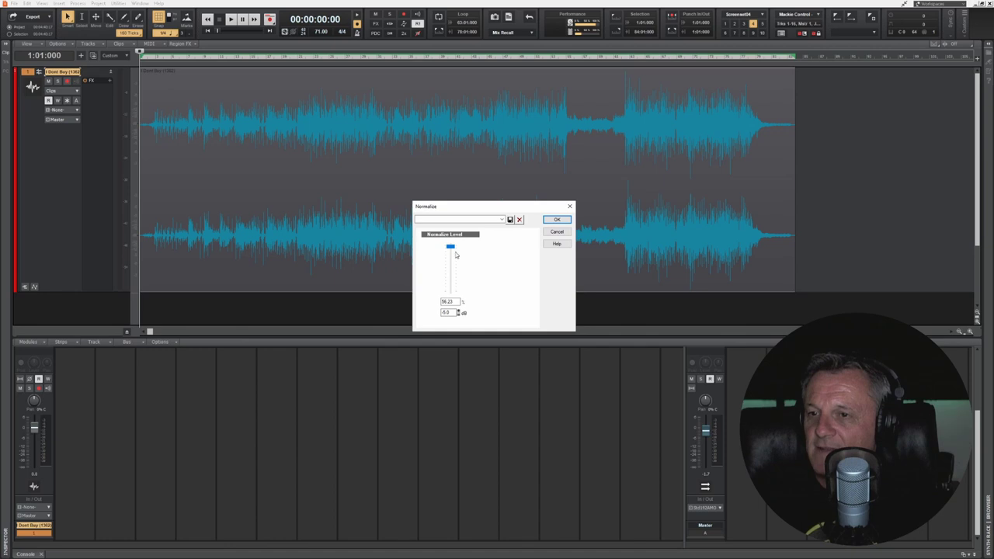
pyautogui.moveTo(452, 249); pyautogui.dragTo(454, 247)
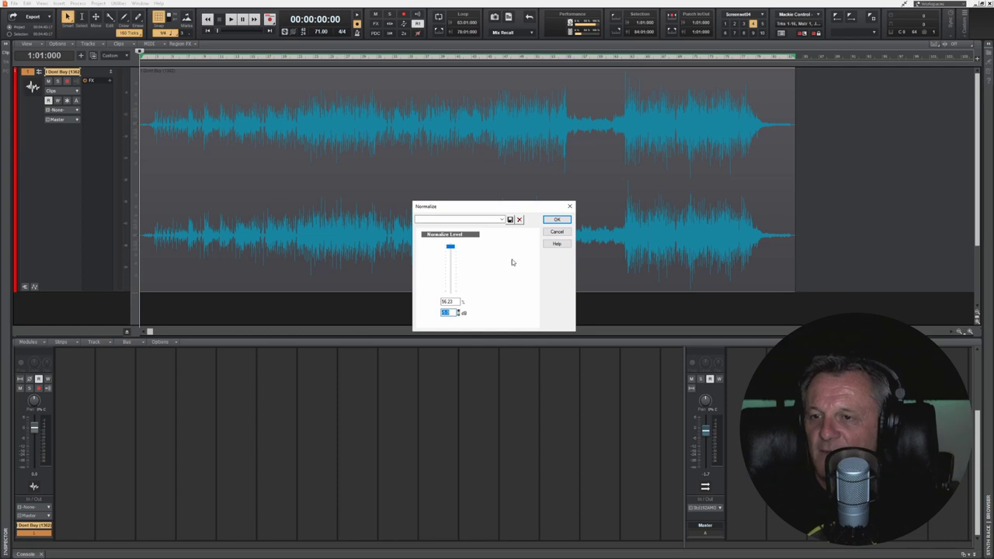
pyautogui.click(554, 221)
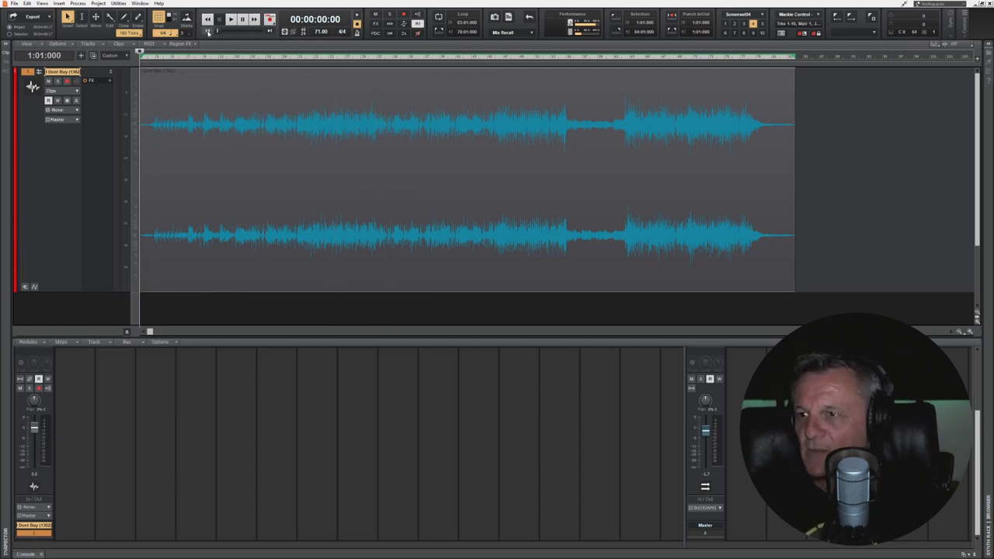
# Step: Audition the song's opening and, with snapping off, add a very short fade-in at the start of the clip
pyautogui.click(231, 20)
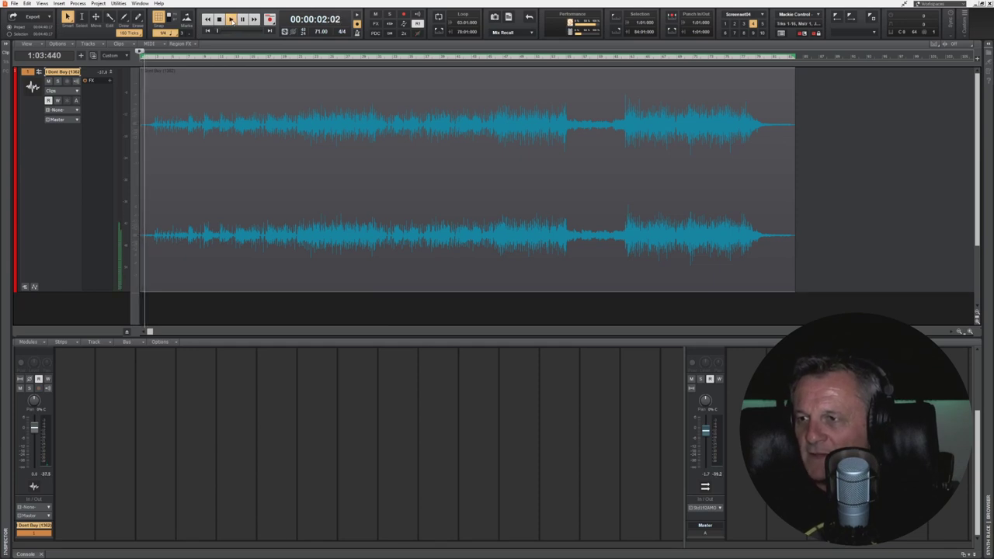
pyautogui.click(220, 19)
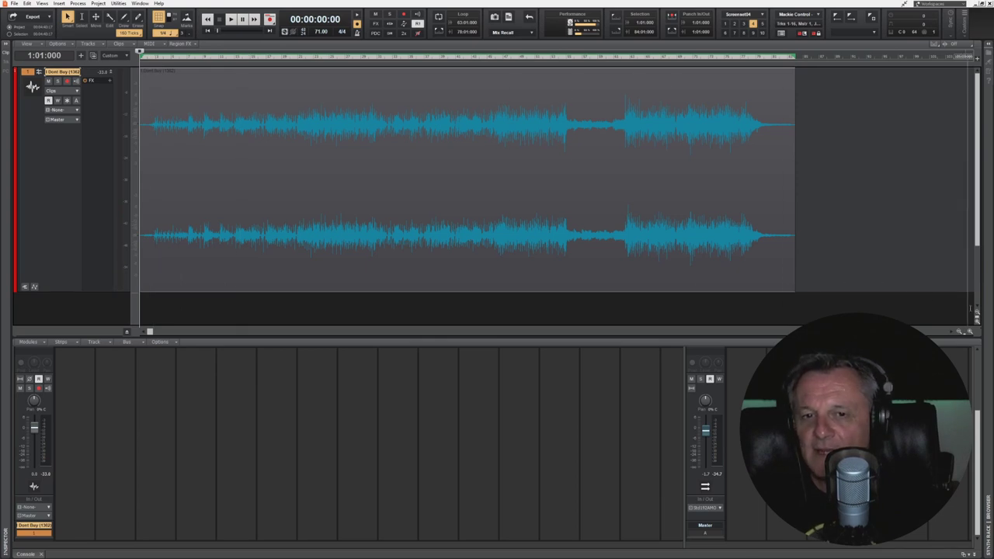
pyautogui.click(971, 333)
pyautogui.click(970, 332)
pyautogui.click(970, 333)
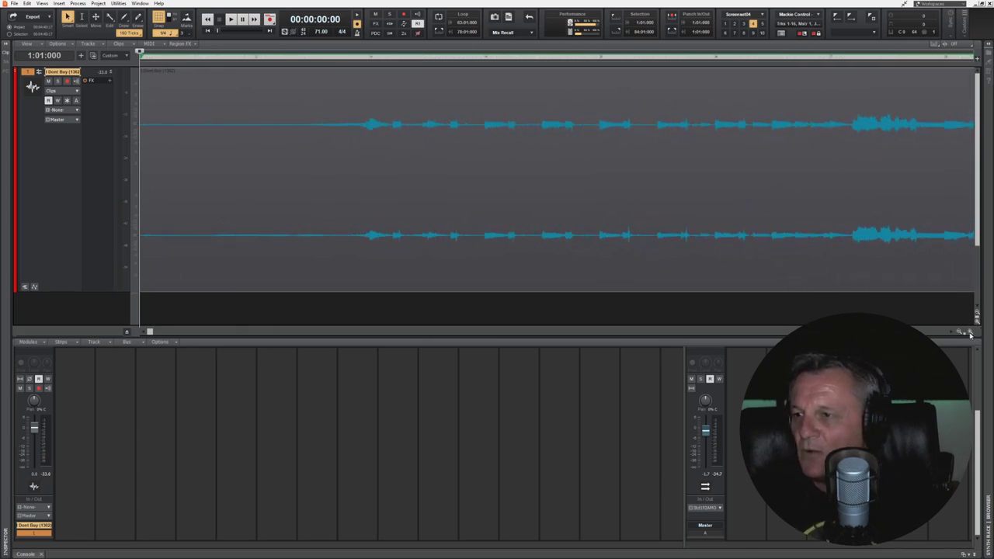
pyautogui.click(971, 333)
pyautogui.click(970, 333)
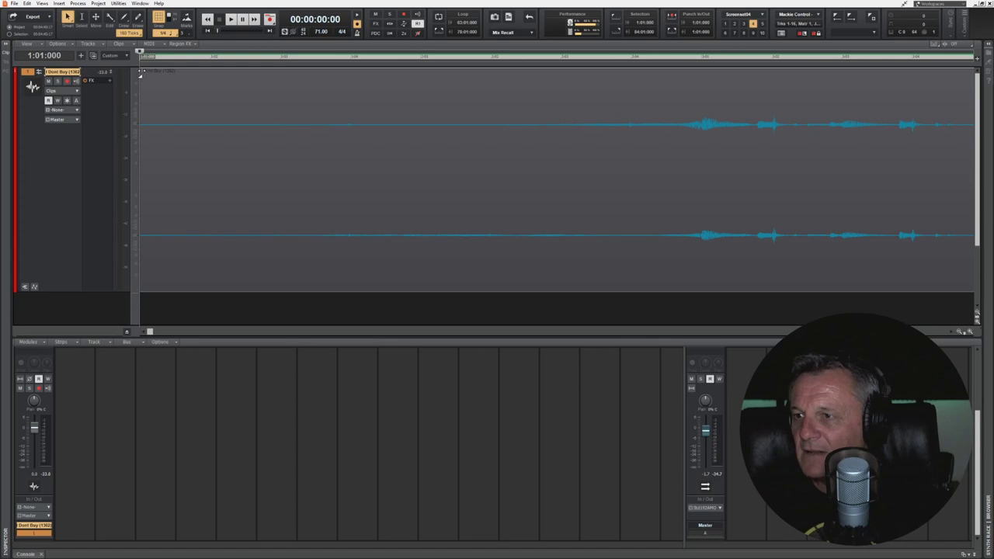
pyautogui.press('n')
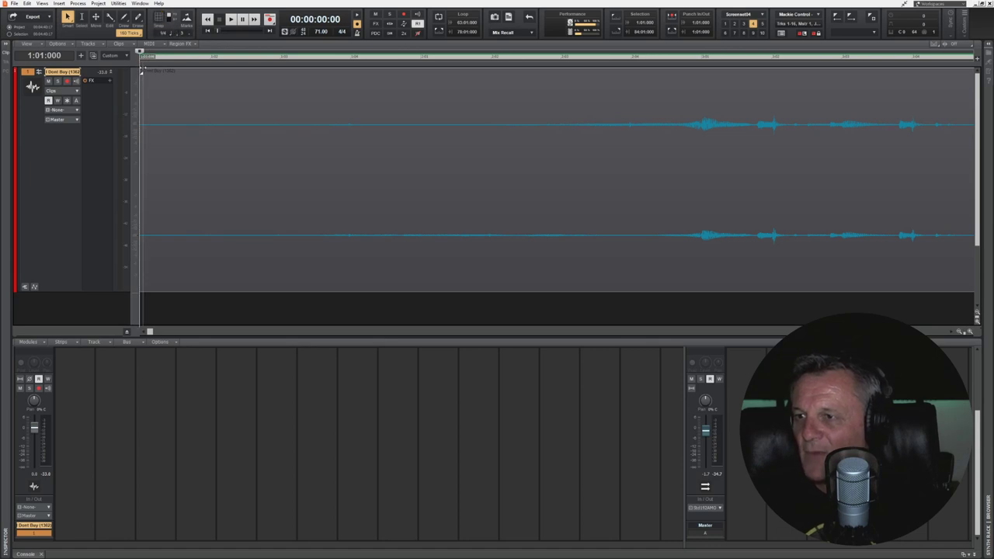
pyautogui.moveTo(139, 70); pyautogui.dragTo(145, 71)
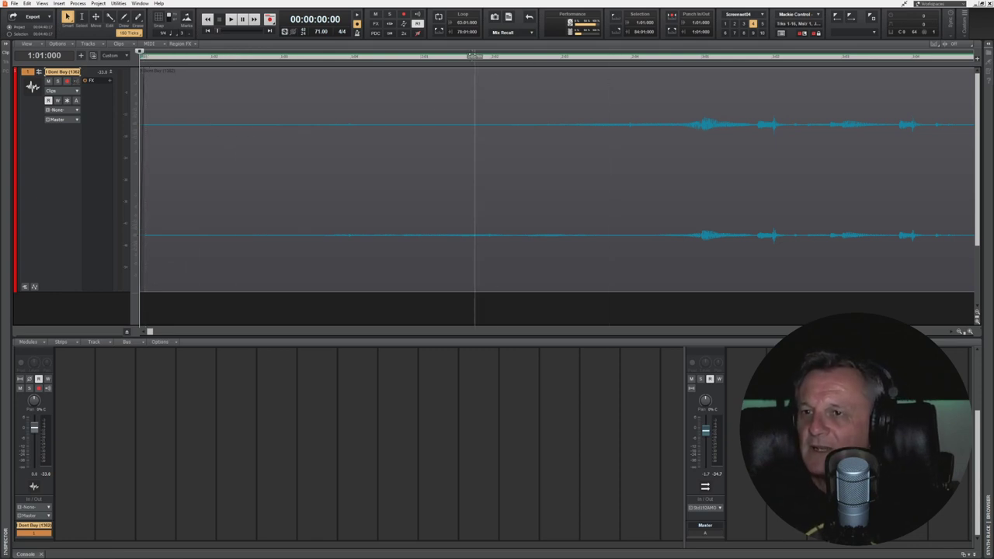
# Step: Play the ending from about measure 78 and trim the clip's silent tail back to about measure 81, beat 3
pyautogui.click(960, 333)
pyautogui.click(960, 332)
pyautogui.click(960, 332)
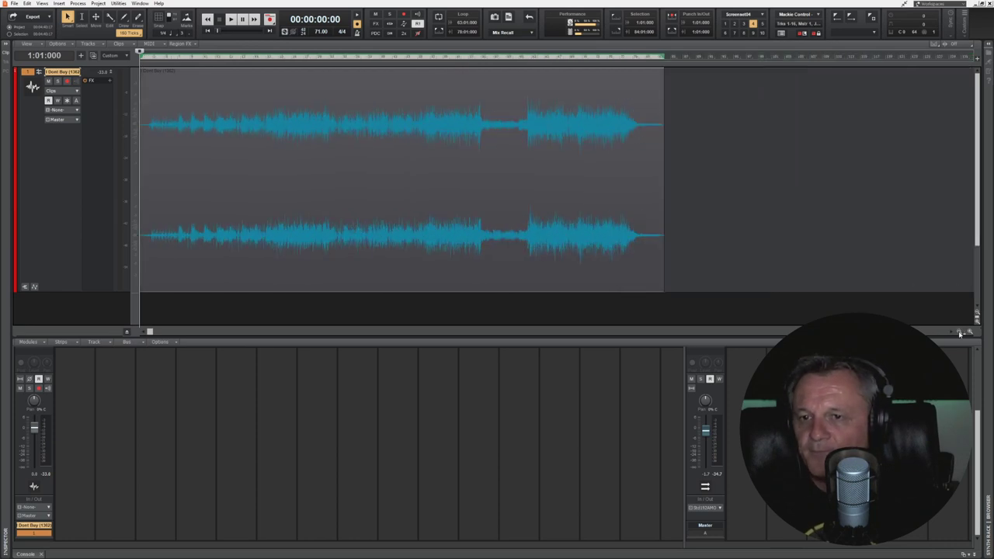
pyautogui.click(630, 61)
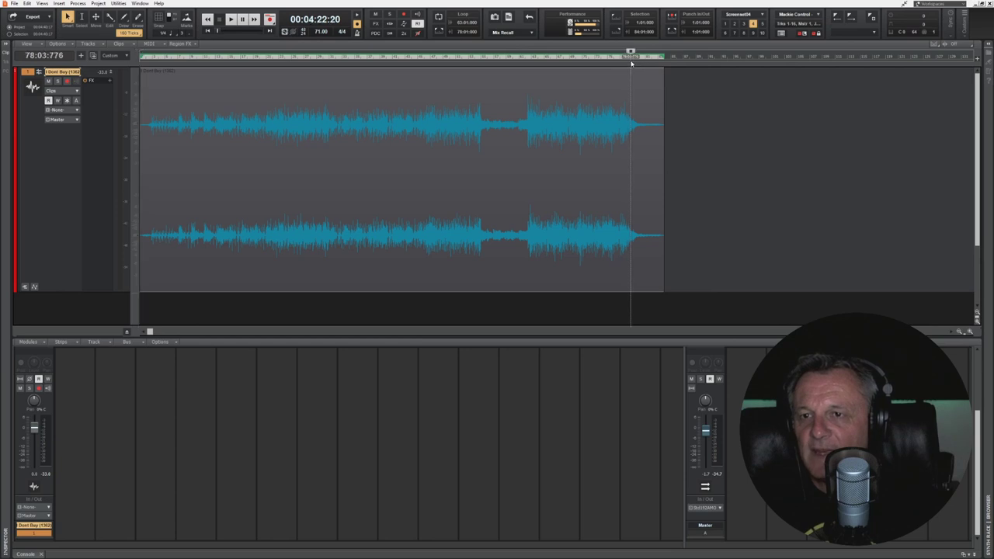
pyautogui.click(968, 332)
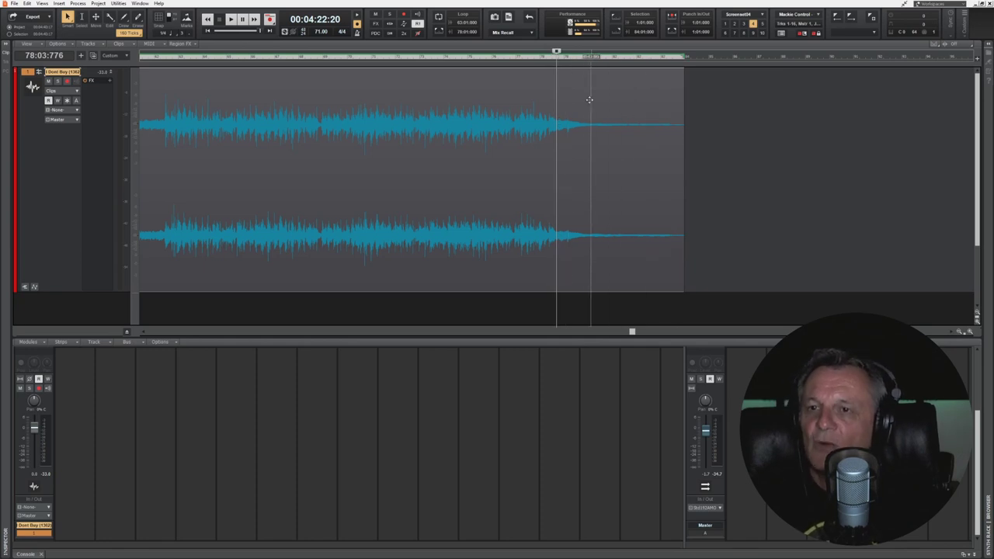
pyautogui.press('space')
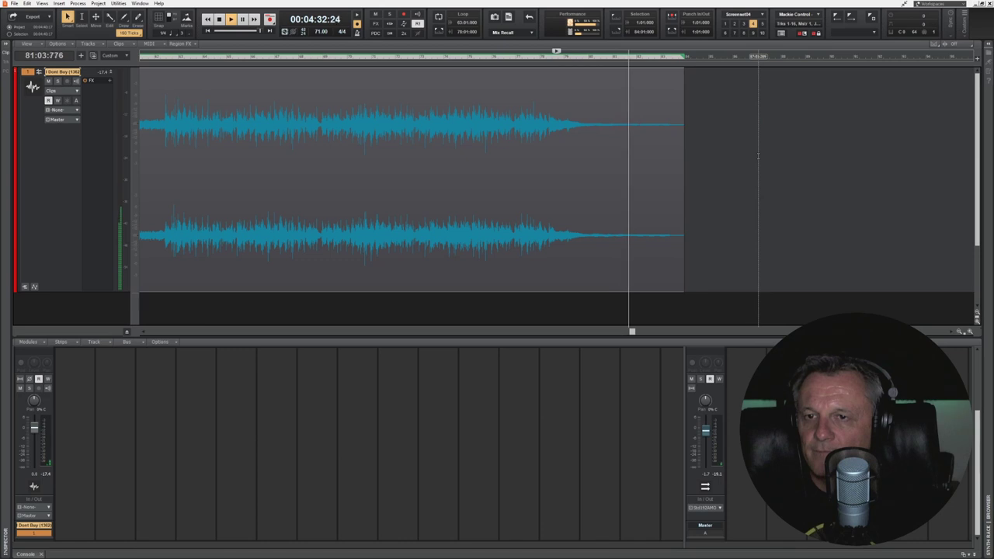
pyautogui.press('space')
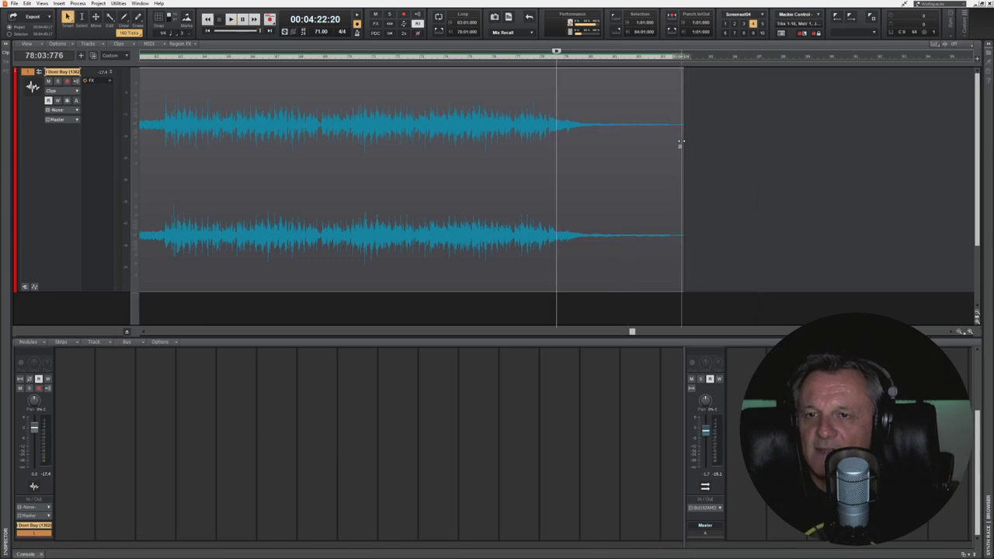
pyautogui.moveTo(681, 145); pyautogui.dragTo(629, 156)
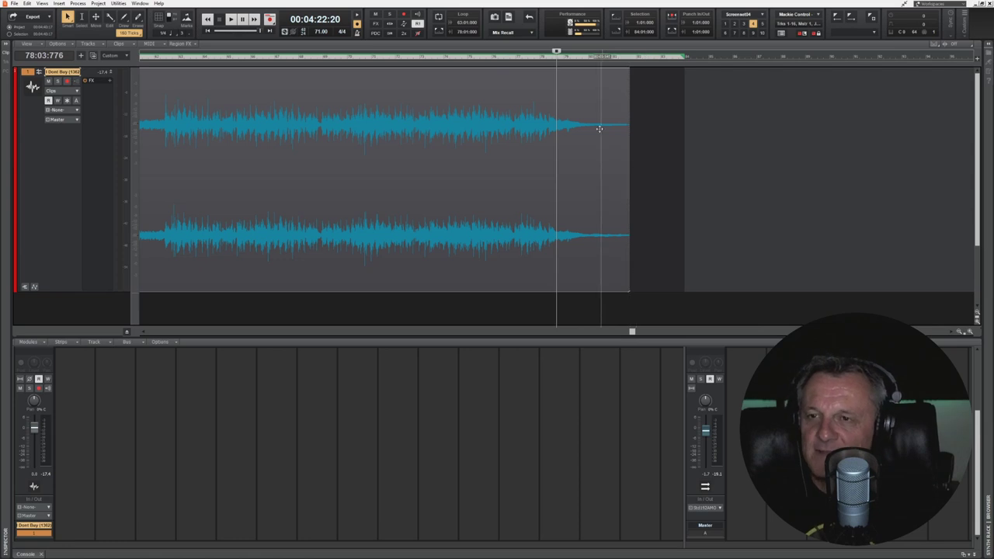
# Step: Add a linear fade-out from about measure 79 to the clip's trimmed end and audition the ending
pyautogui.moveTo(630, 73); pyautogui.dragTo(630, 73)
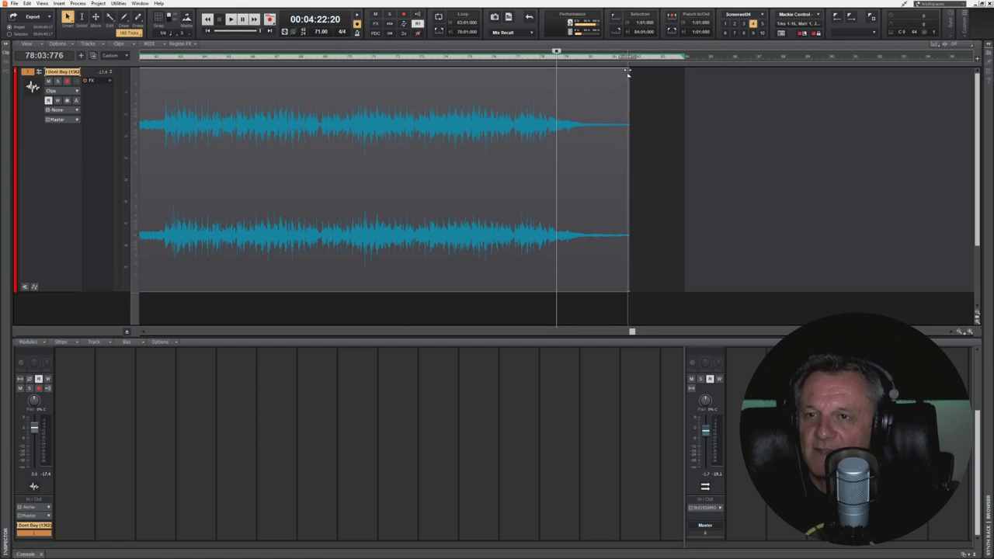
pyautogui.moveTo(629, 72); pyautogui.dragTo(572, 94)
pyautogui.press('space')
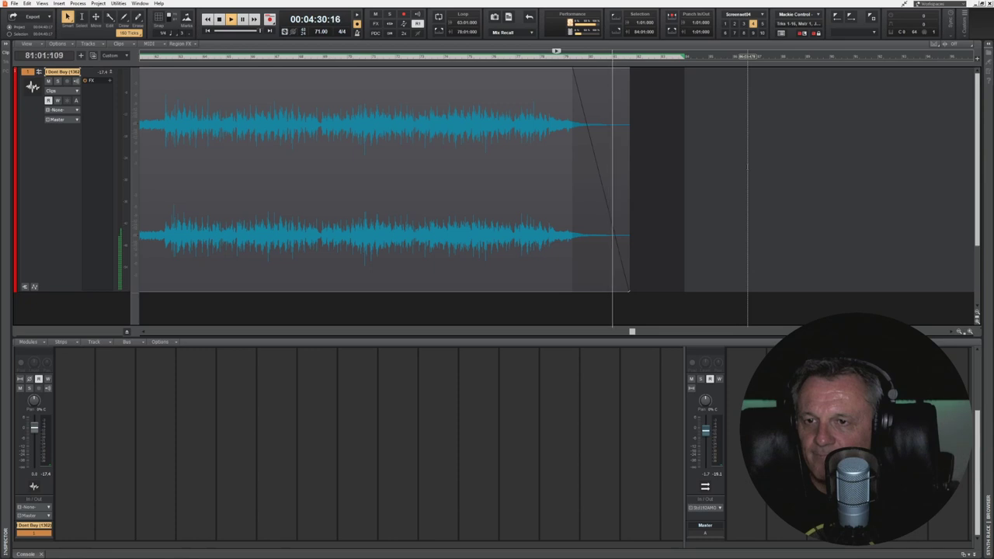
pyautogui.press('space')
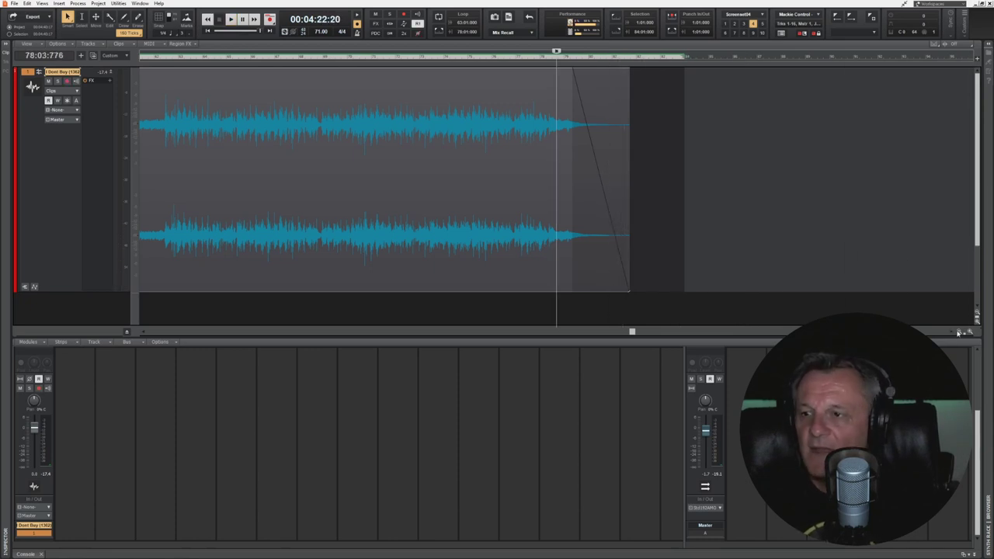
pyautogui.moveTo(631, 332); pyautogui.dragTo(150, 332)
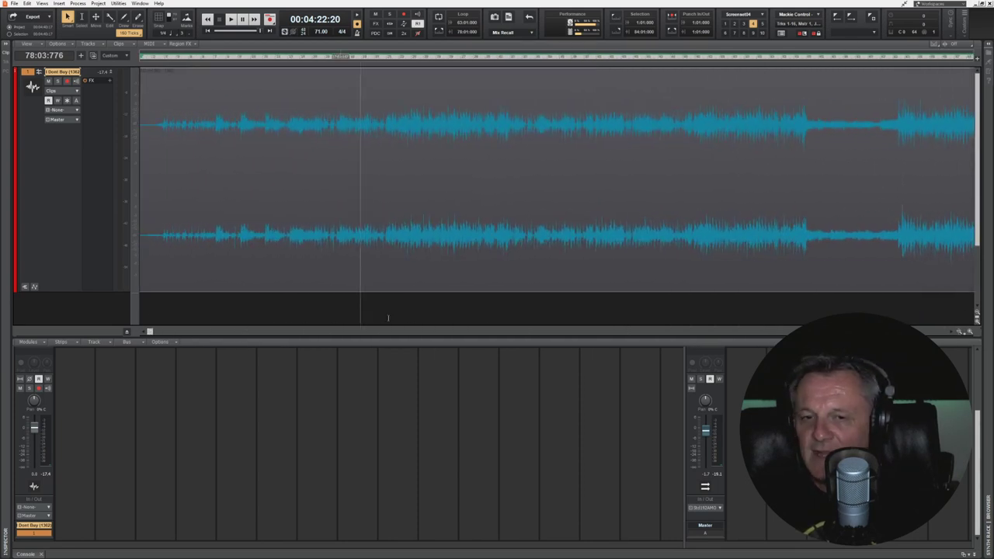
pyautogui.click(958, 333)
pyautogui.click(959, 333)
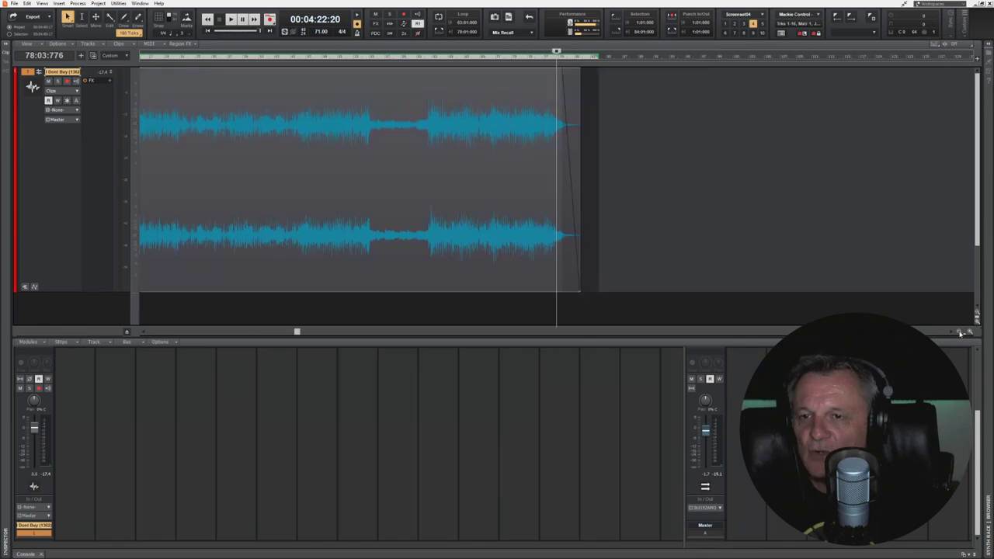
pyautogui.moveTo(297, 331); pyautogui.dragTo(140, 332)
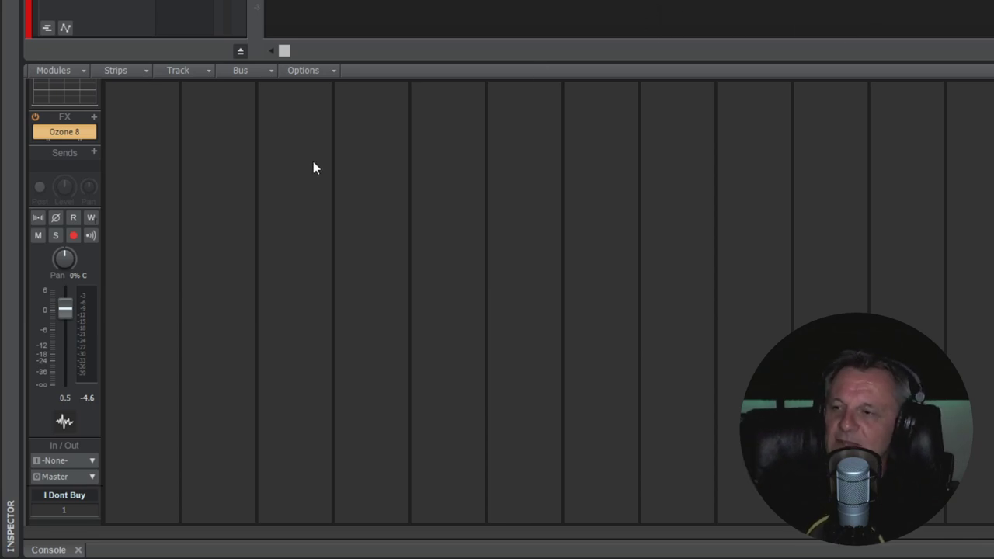
# Step: Open Ozone 8 on the song track and review its Equalizer, Dynamics and Maximizer modules and the modules available to add
pyautogui.click(66, 137)
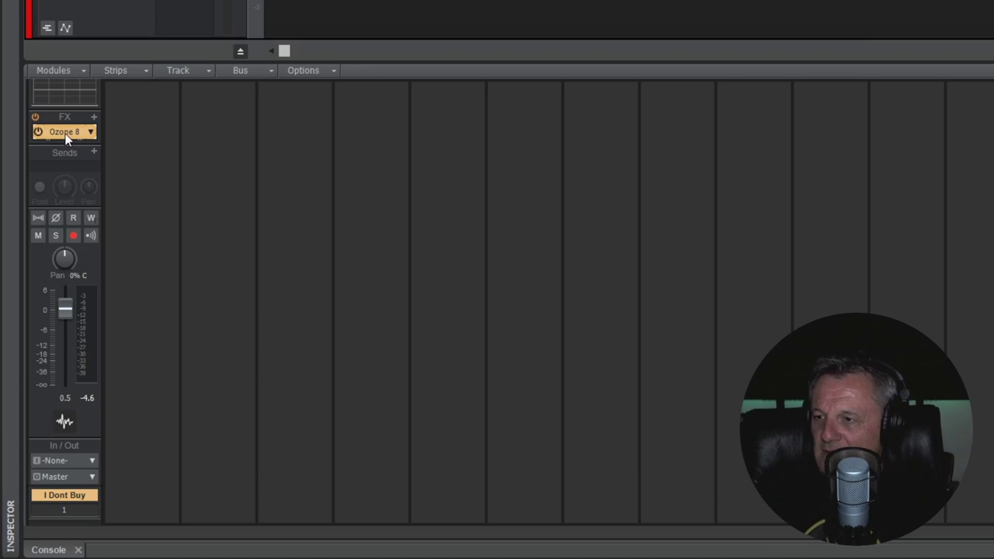
pyautogui.doubleClick(66, 136)
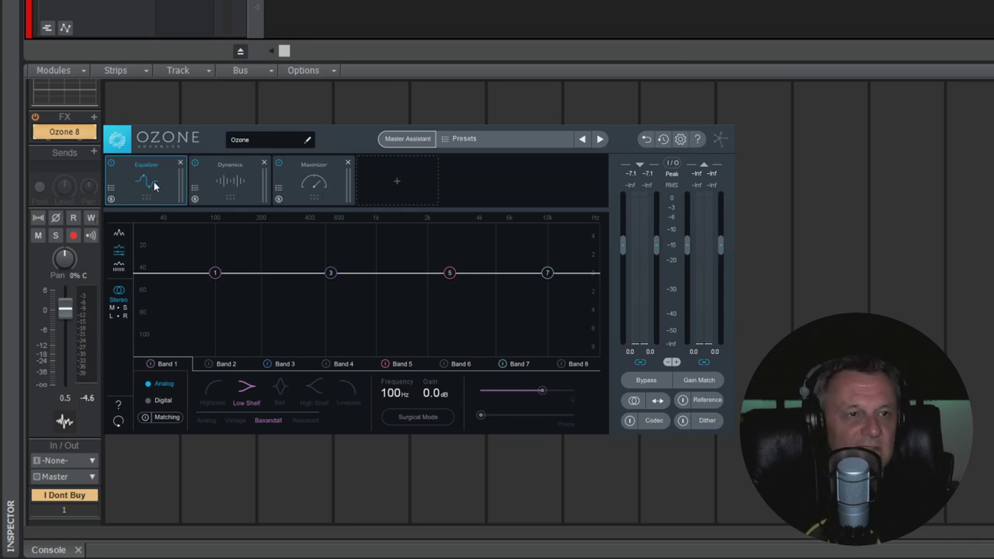
pyautogui.click(229, 190)
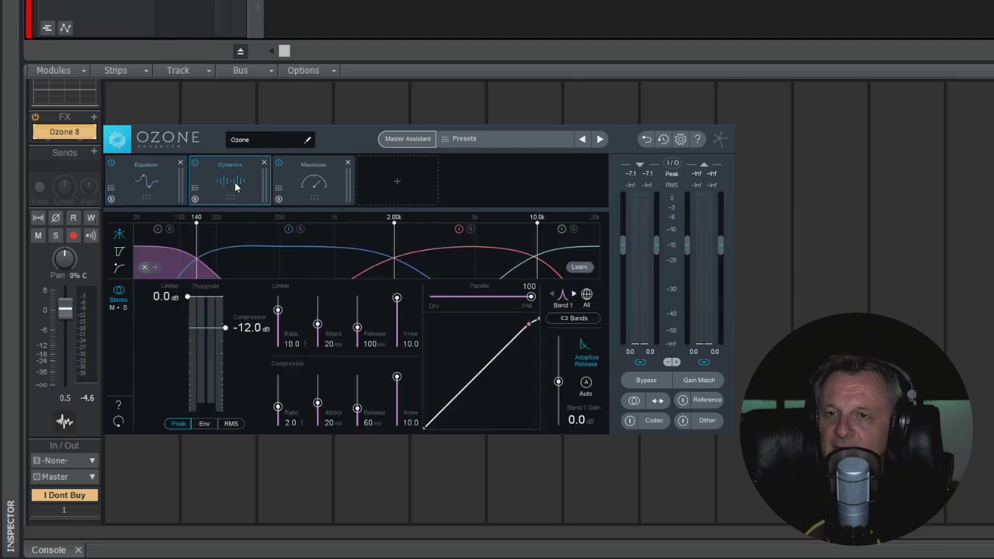
pyautogui.click(293, 178)
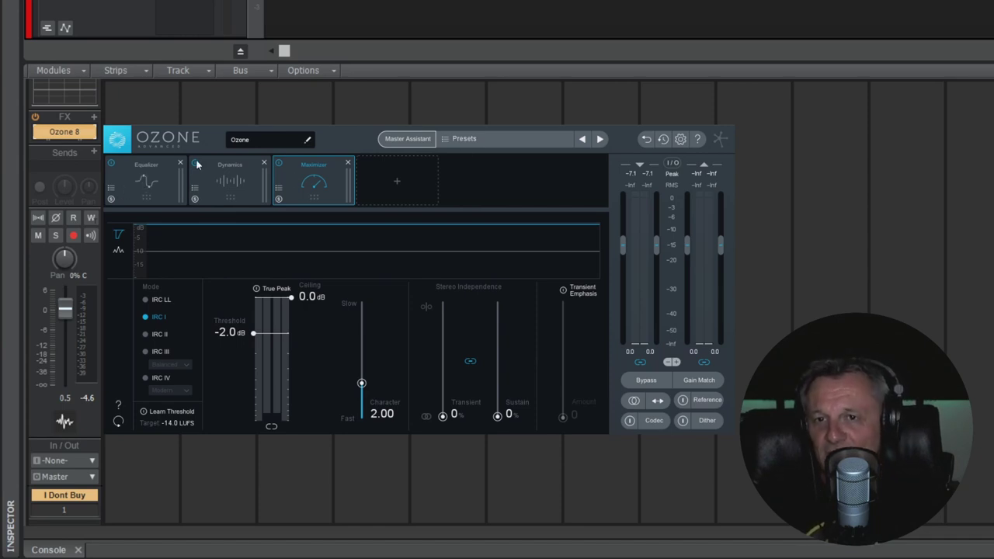
pyautogui.click(394, 181)
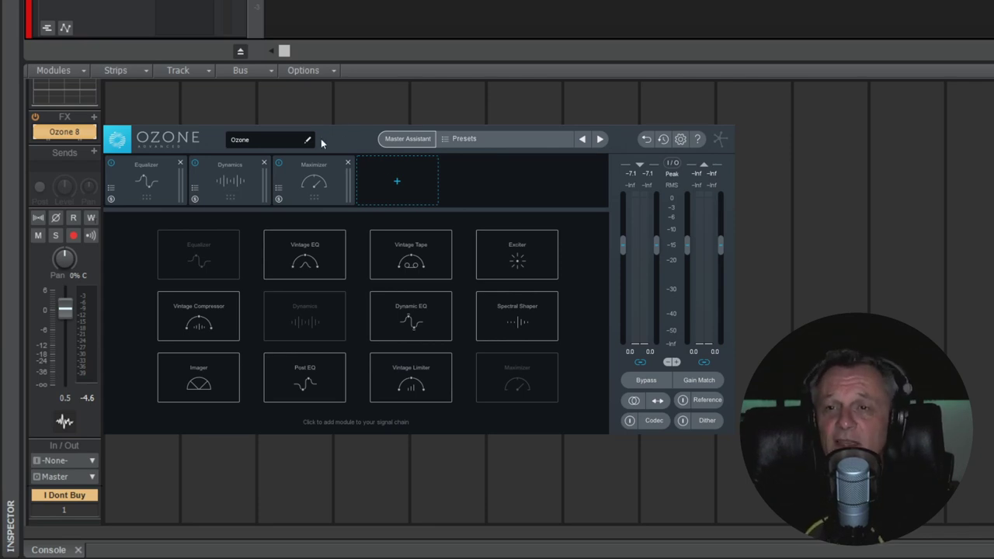
# Step: Run Ozone's Master Assistant with Streaming as the target while playing the song, and accept the suggested settings
pyautogui.click(416, 142)
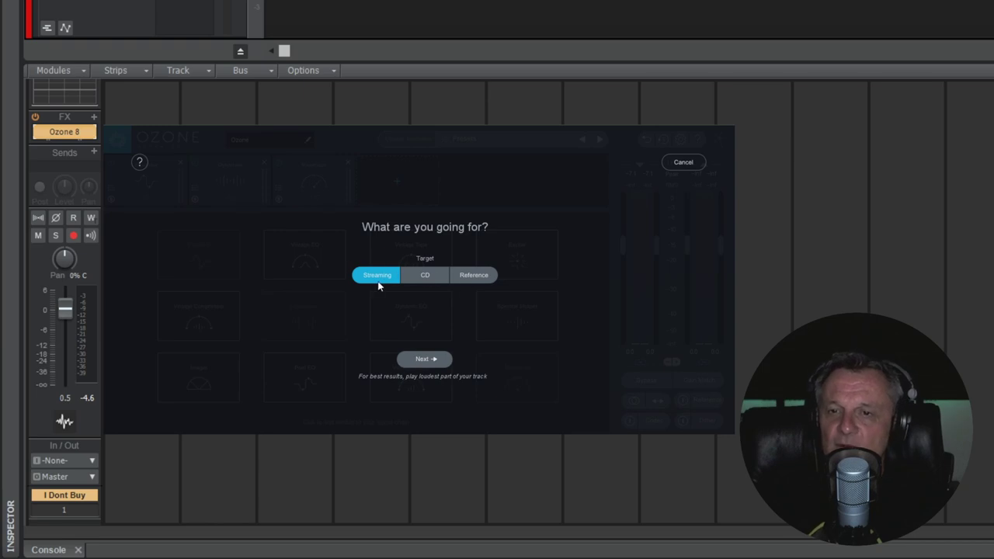
pyautogui.click(419, 358)
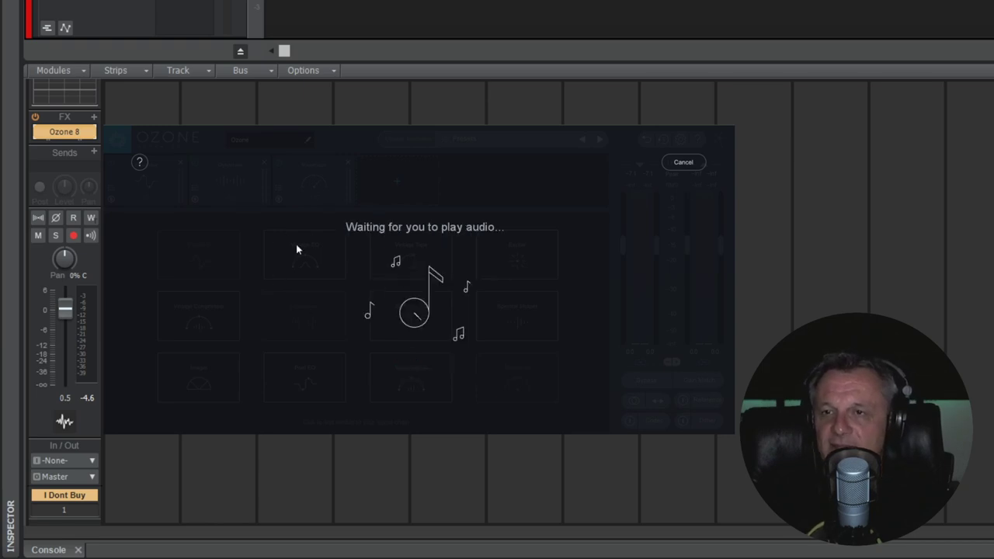
pyautogui.press('space')
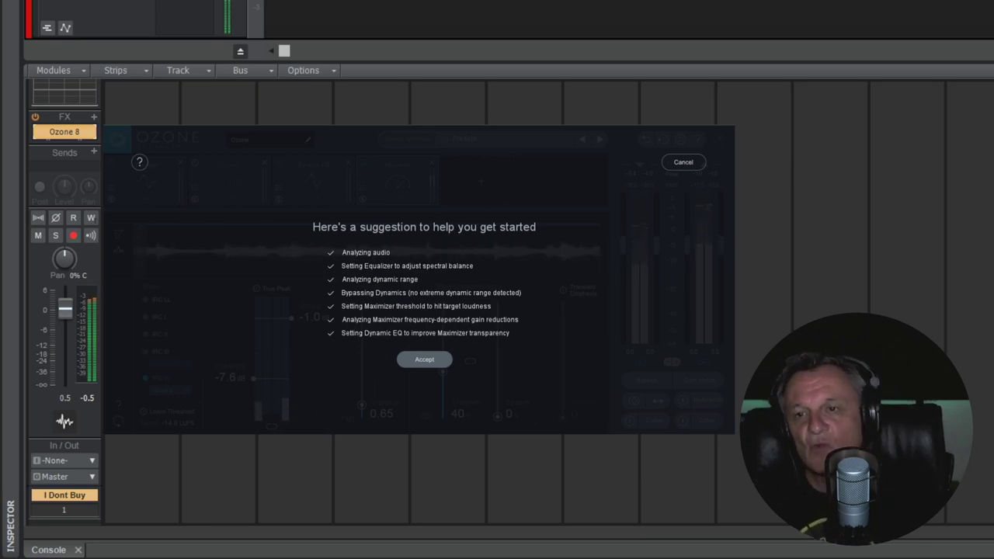
pyautogui.click(424, 360)
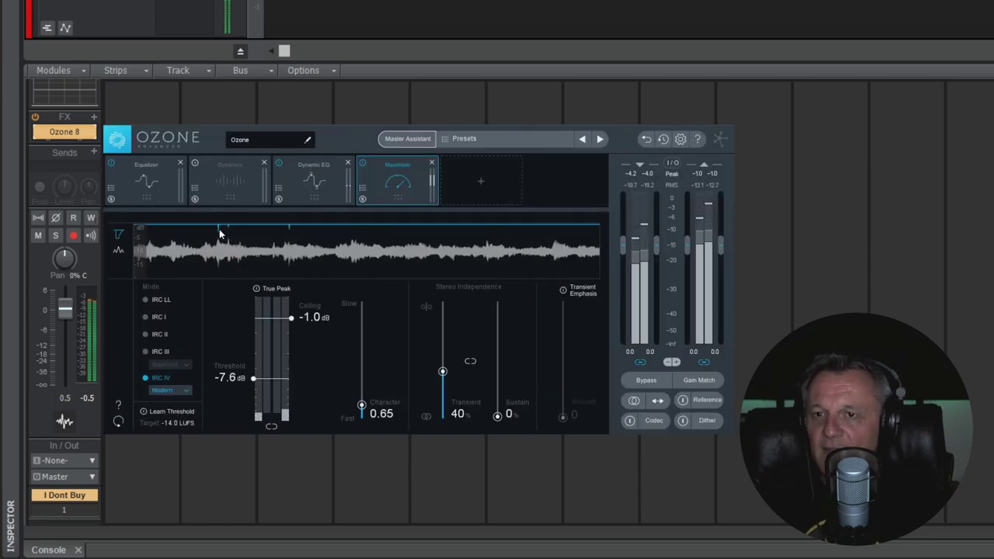
# Step: Review the Master Assistant's settings in the Equalizer, Dynamics, Dynamic EQ and Maximizer modules
pyautogui.click(165, 199)
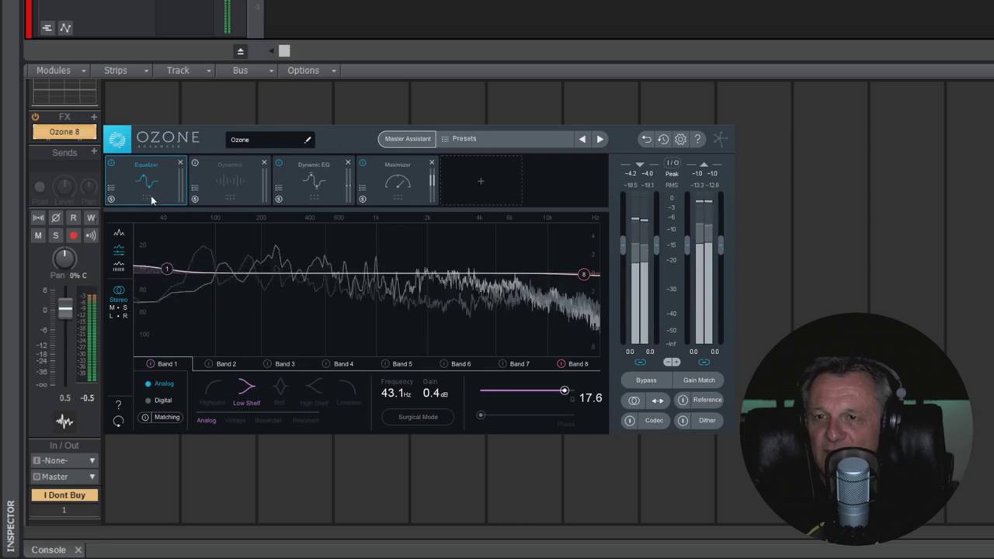
pyautogui.click(216, 200)
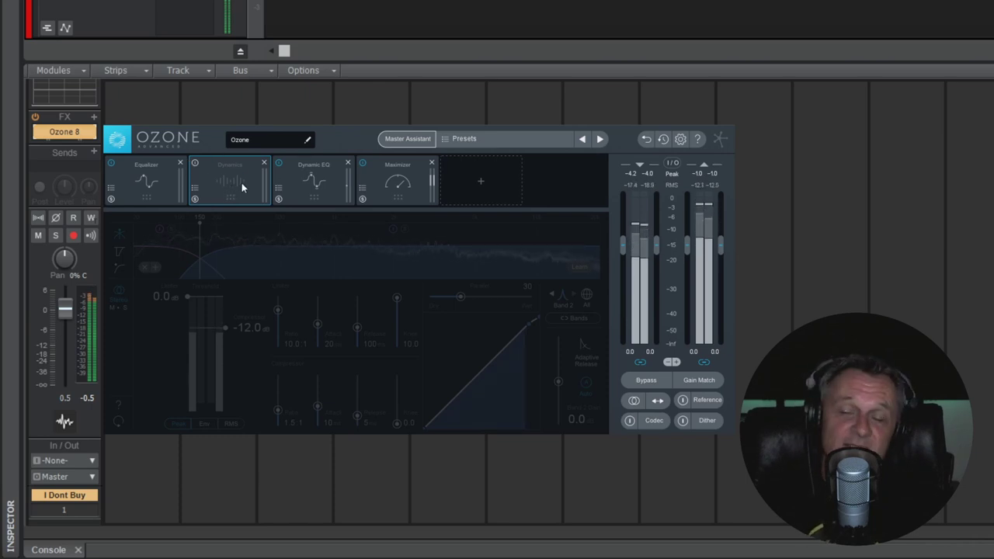
pyautogui.click(300, 193)
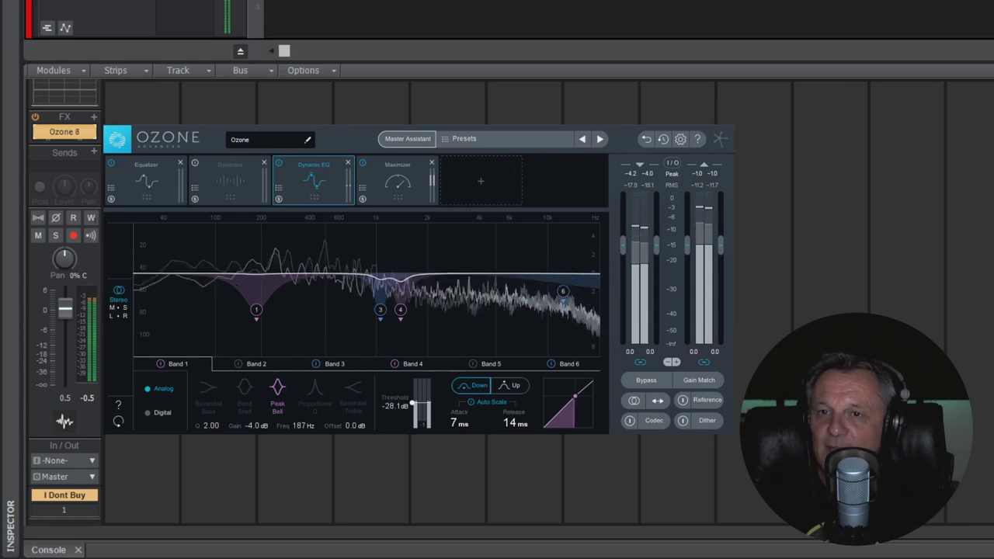
pyautogui.click(404, 186)
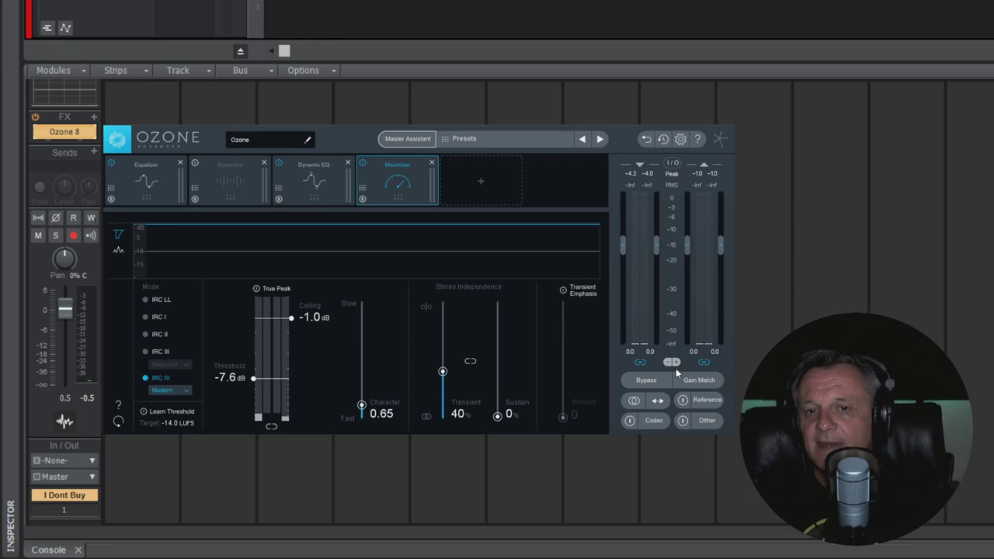
# Step: Select section E of REFERENCE TRACK.wav, run the Master Assistant with it as the Reference target while playing the song, and accept the suggestion
pyautogui.click(706, 403)
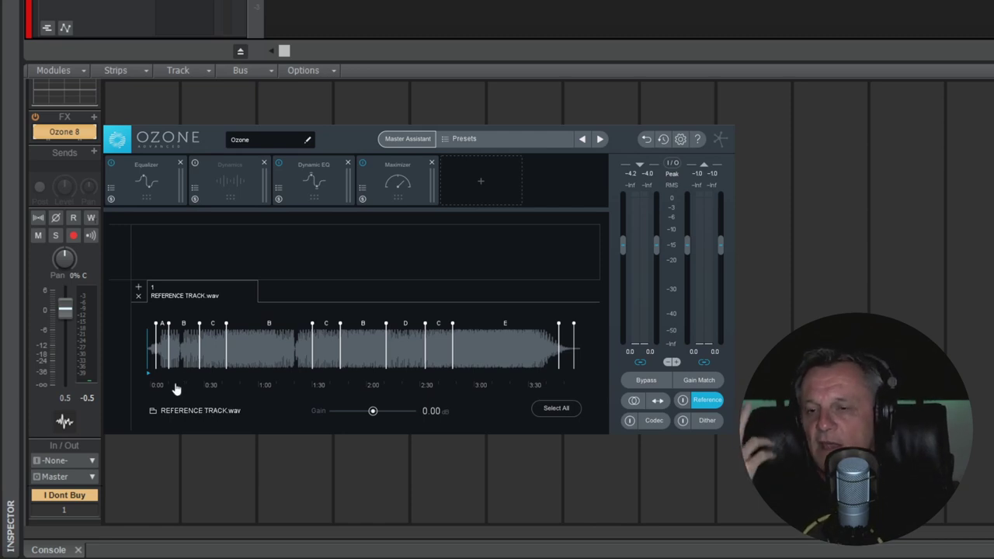
pyautogui.click(482, 347)
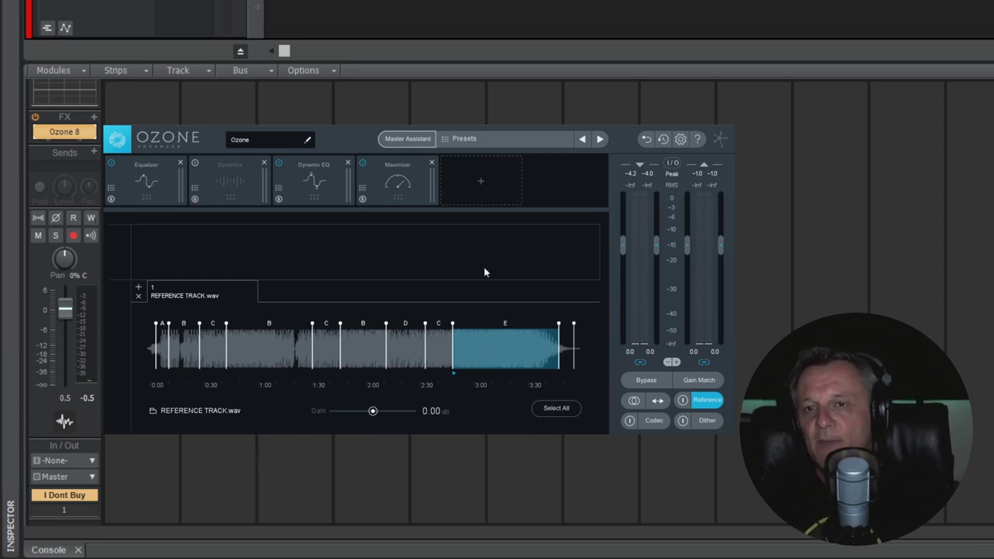
pyautogui.click(424, 140)
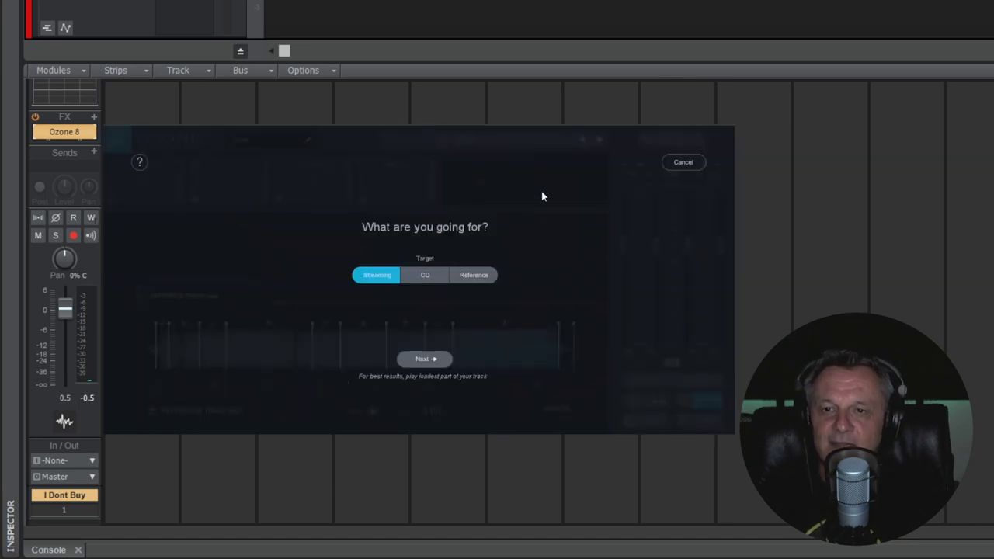
pyautogui.click(468, 277)
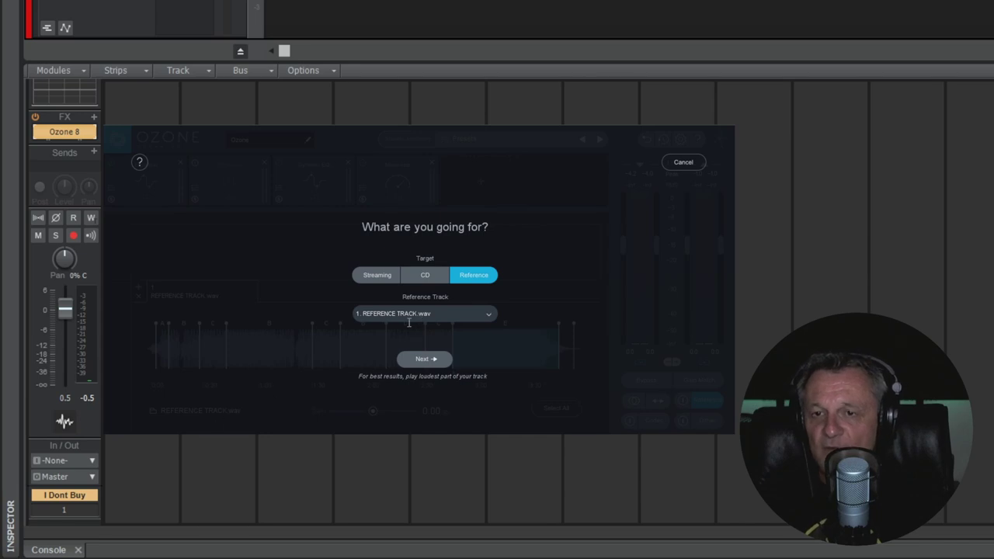
pyautogui.click(422, 358)
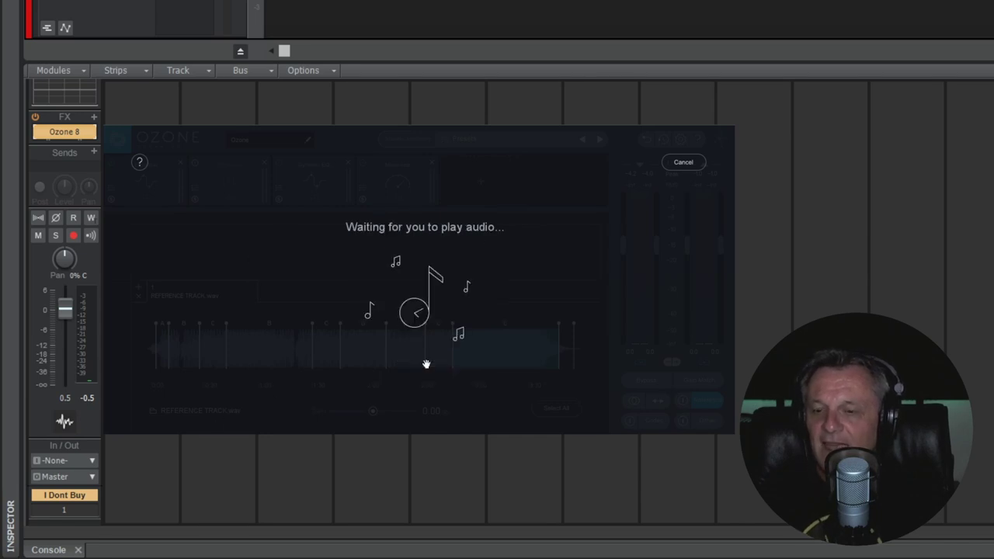
pyautogui.press('space')
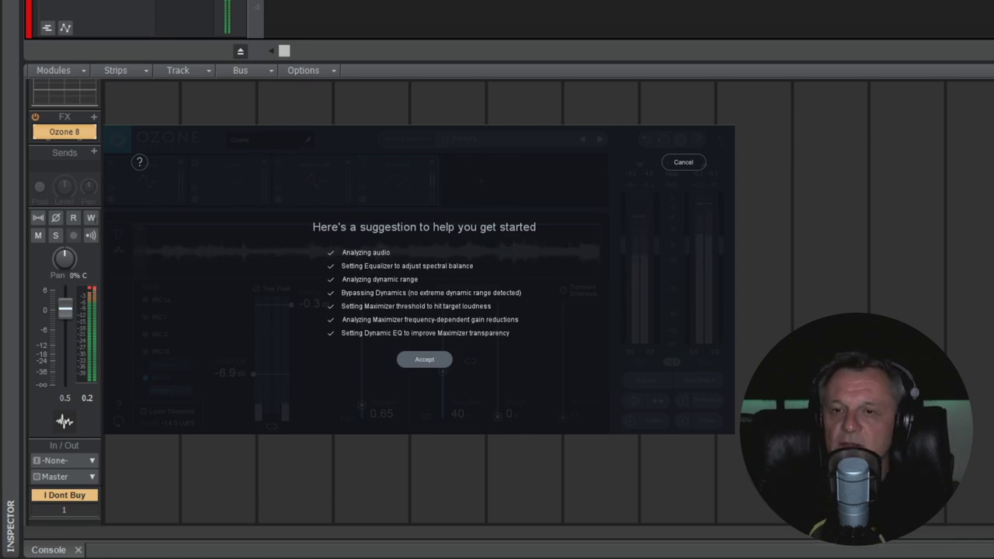
pyautogui.click(424, 361)
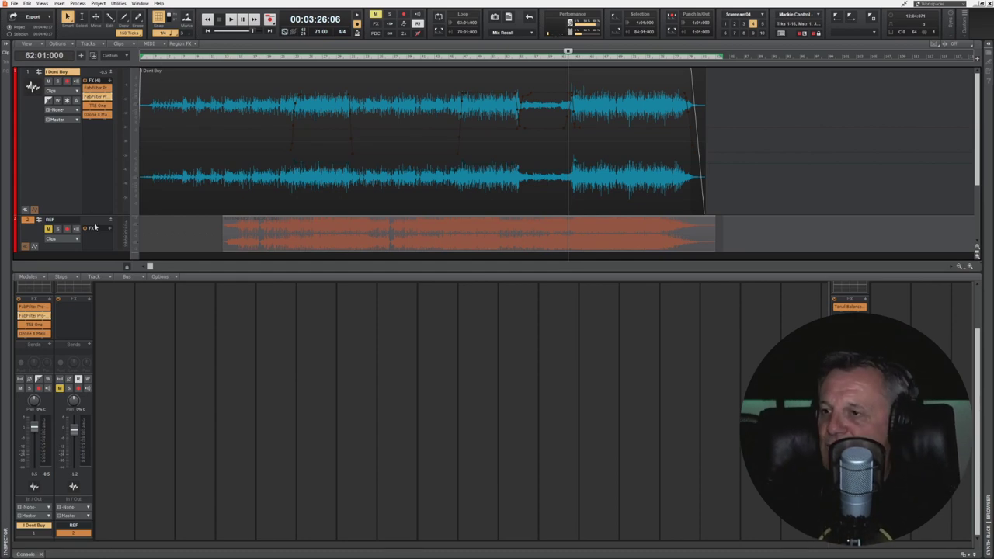
# Step: Play the song from measure 62, toggling the song track's effects bin to compare the processed and unprocessed sound
pyautogui.click(29, 232)
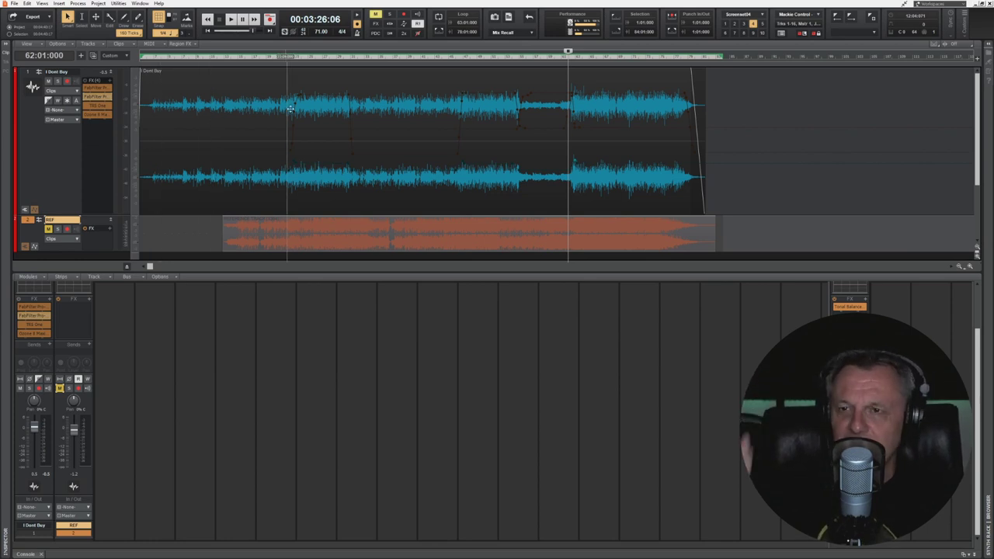
pyautogui.click(230, 20)
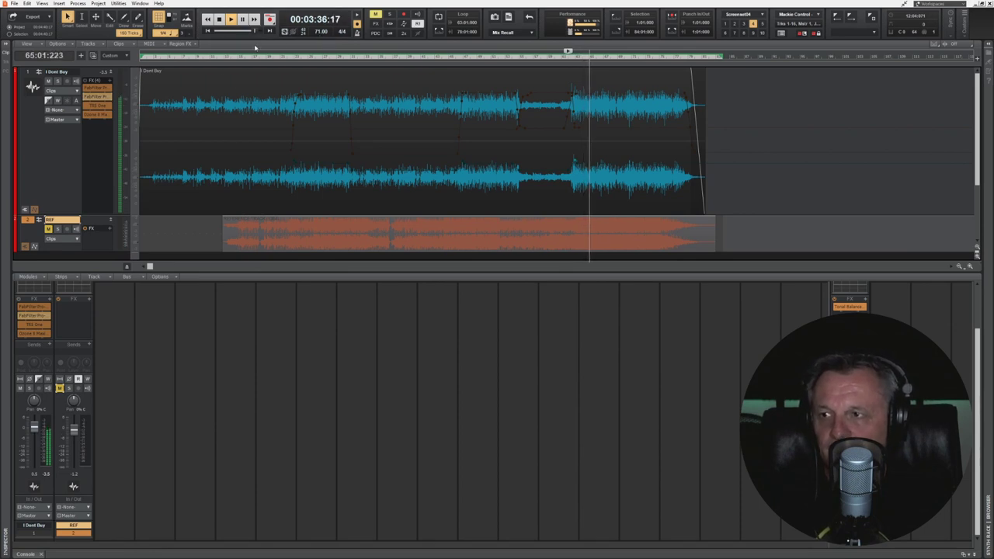
pyautogui.click(85, 82)
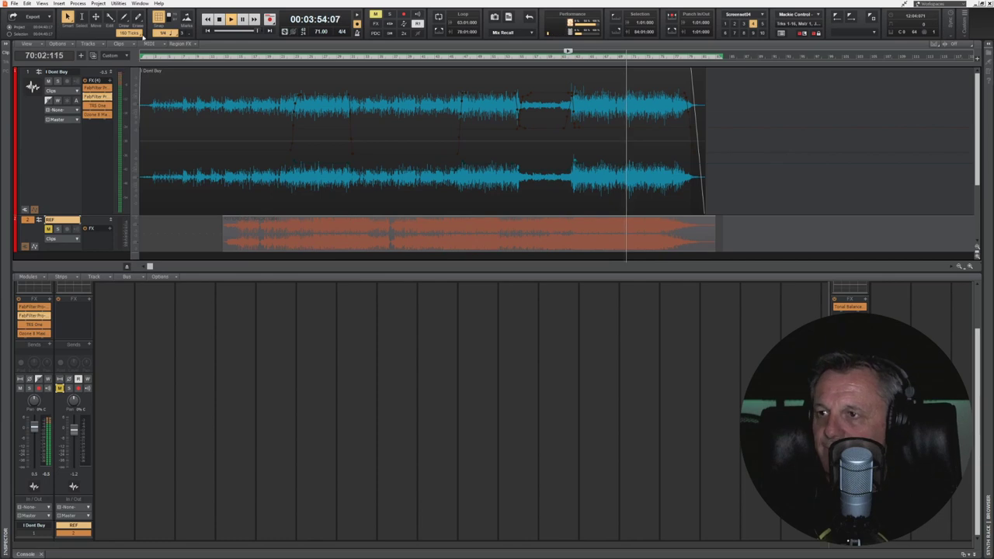
pyautogui.click(219, 20)
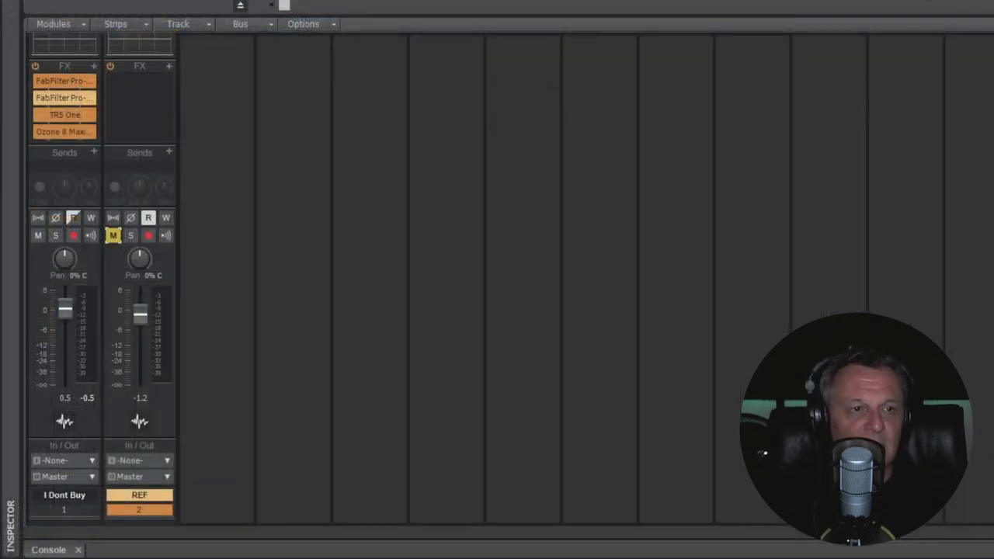
# Step: Open the first FabFilter plug-in, Pro-Q 3, on the I Dont Buy track, examine its 96 dB/oct low cut, and close it
pyautogui.click(65, 495)
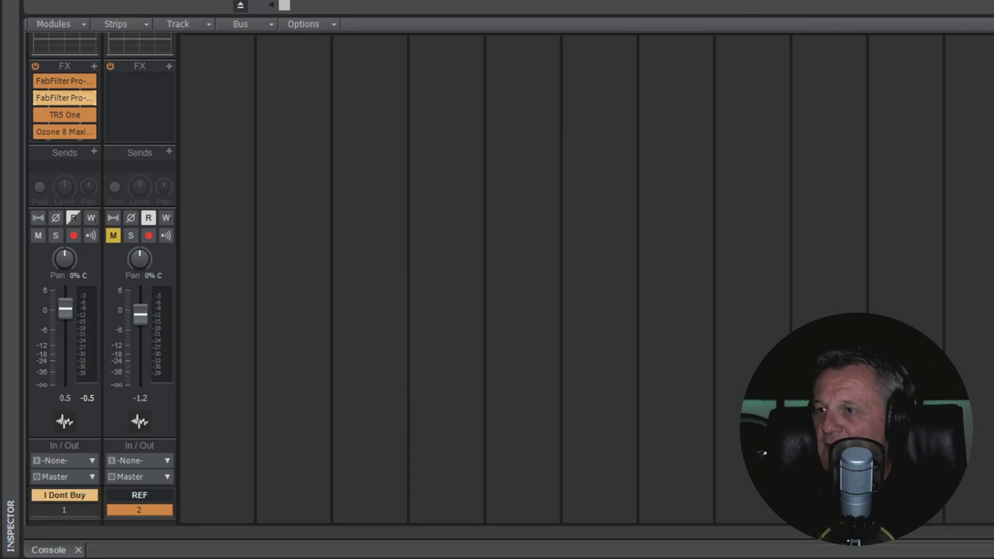
pyautogui.click(65, 81)
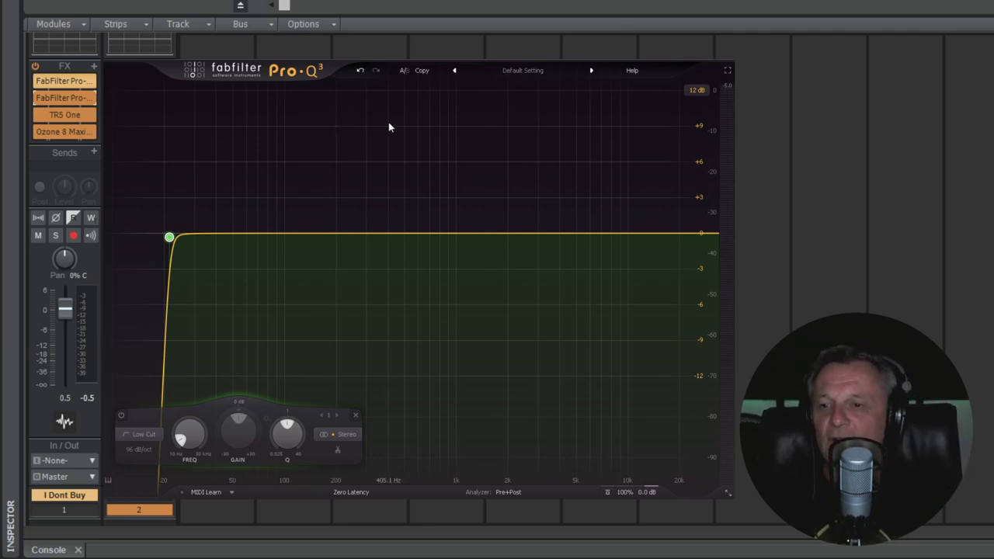
pyautogui.moveTo(181, 223)
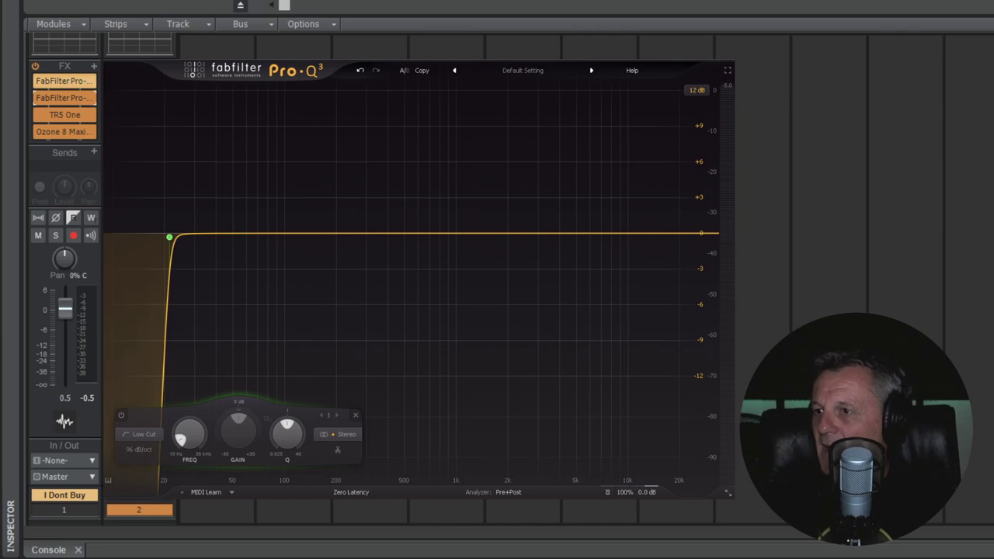
pyautogui.press('Escape')
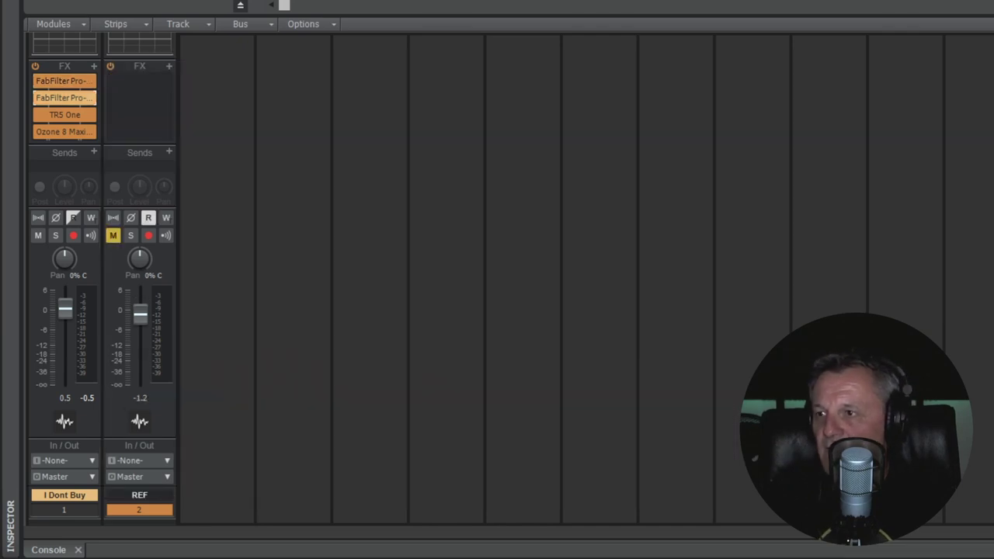
# Step: Open the second FabFilter plug-in on the I Dont Buy track and examine the automation envelopes along the clip's later measures
pyautogui.doubleClick(64, 97)
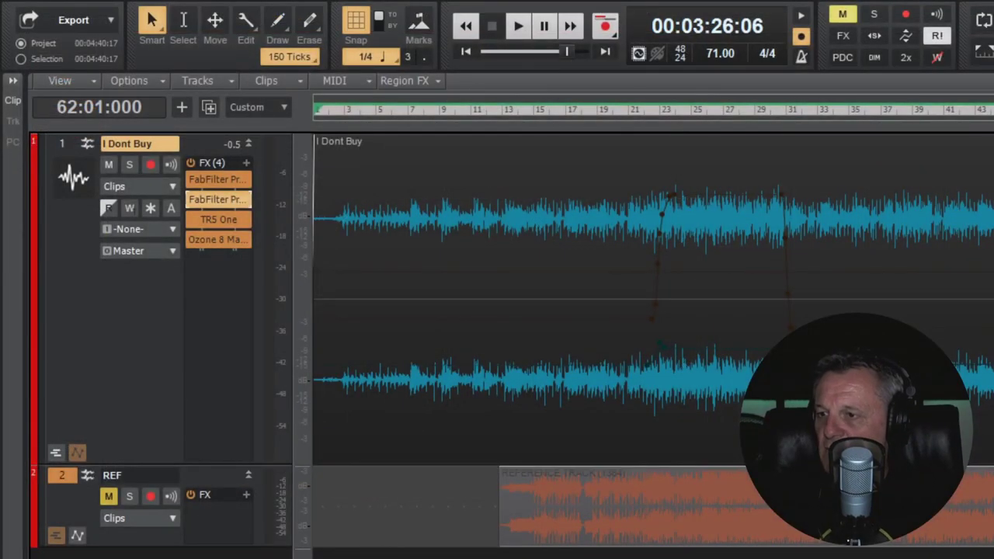
pyautogui.hscroll(10, 652, 311)
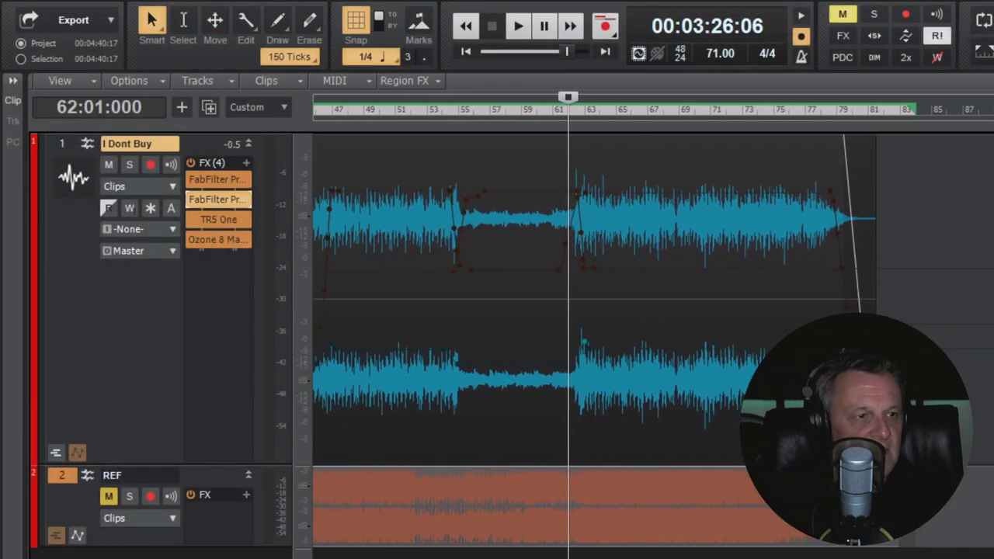
pyautogui.hscroll(1, 652, 311)
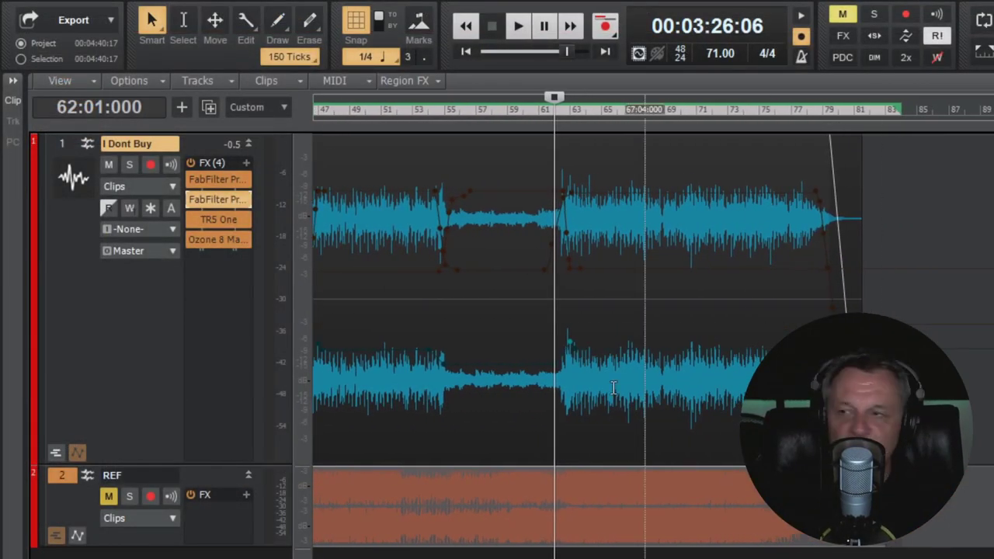
pyautogui.click(528, 117)
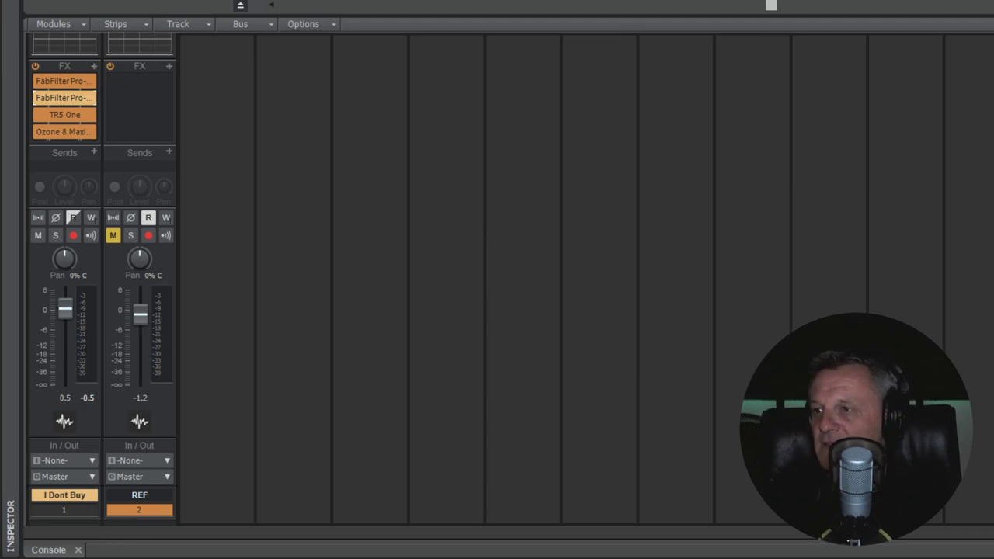
# Step: Open the TR5 One plug-in on the I Dont Buy track and examine its Air, Focus, Body, Width, Analog, Push and Volume settings
pyautogui.doubleClick(64, 114)
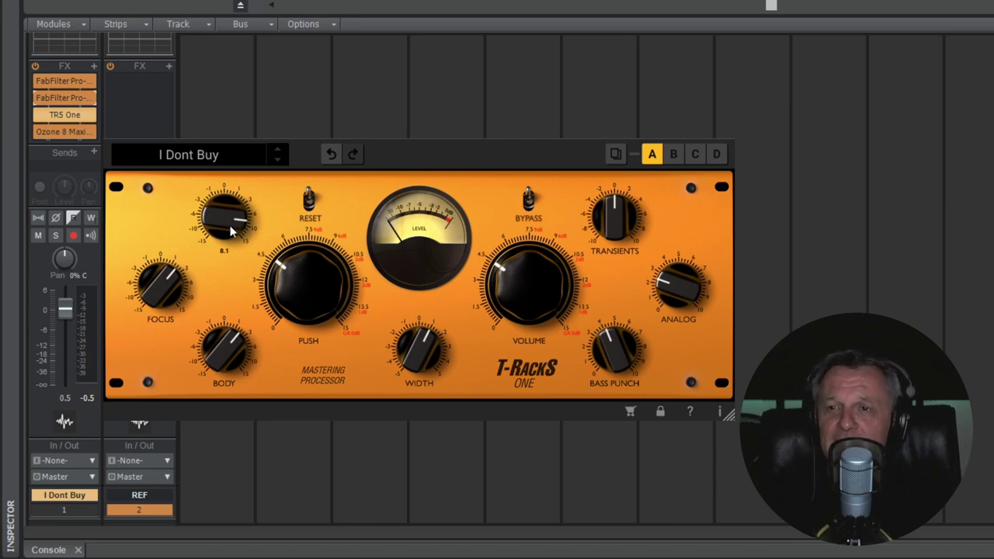
pyautogui.moveTo(233, 231)
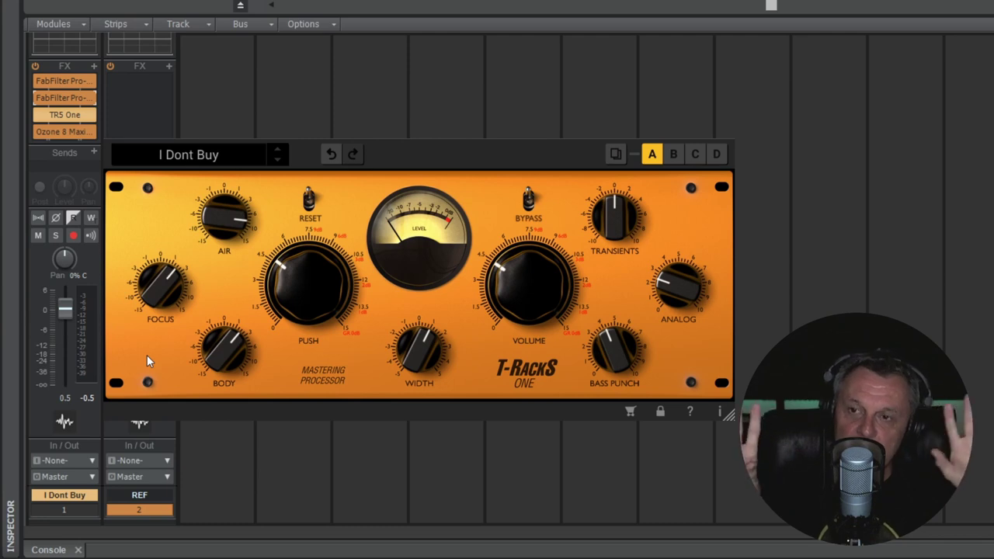
pyautogui.moveTo(242, 353)
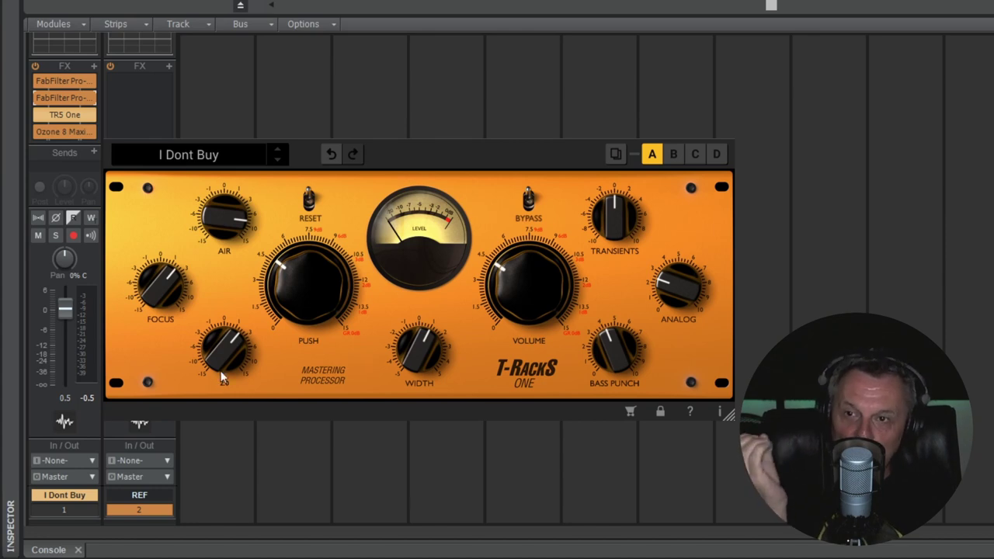
pyautogui.moveTo(228, 371)
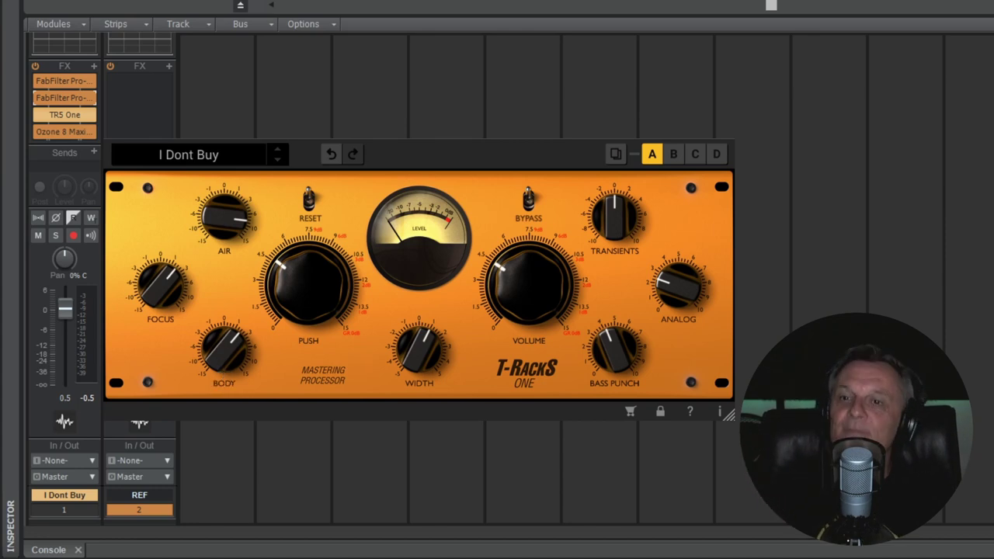
pyautogui.moveTo(417, 342)
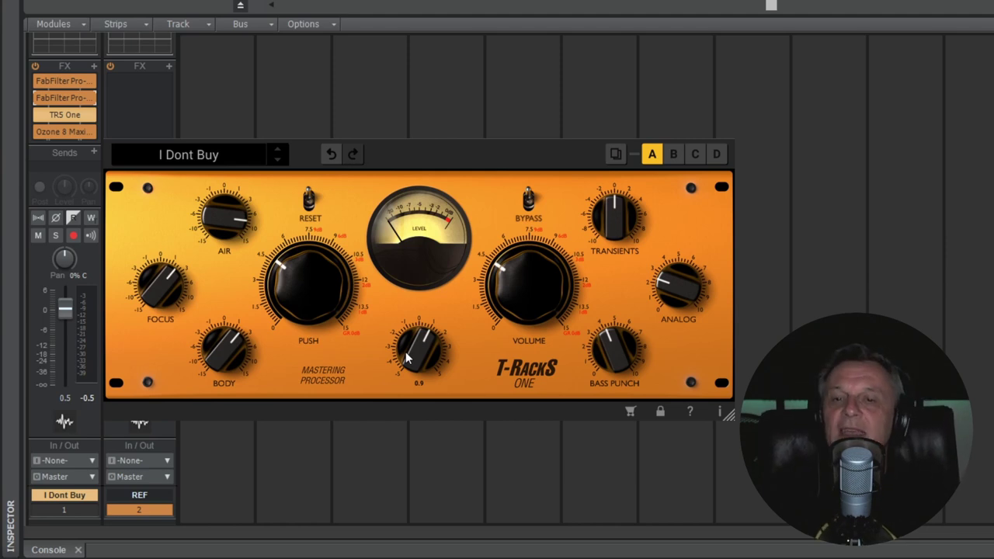
pyautogui.moveTo(634, 356)
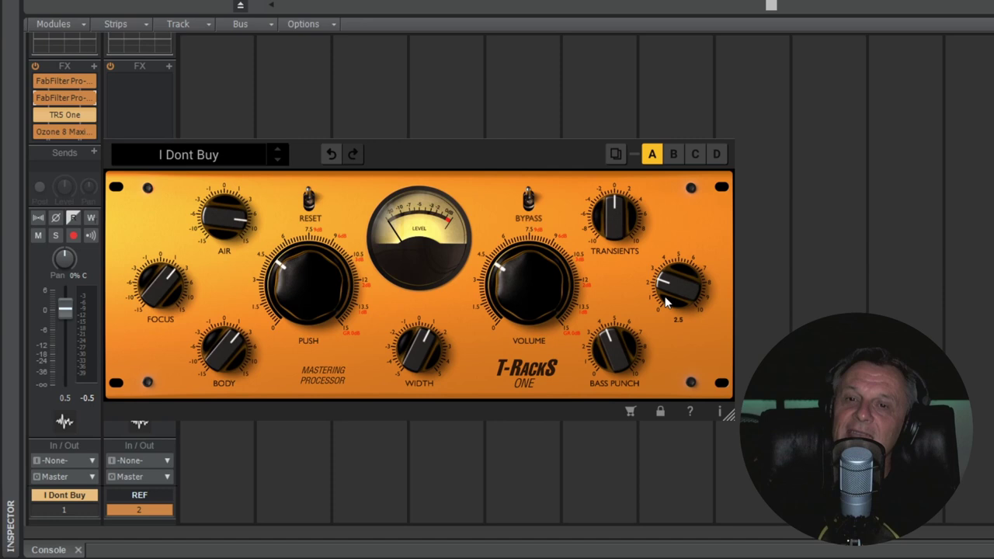
pyautogui.moveTo(682, 298)
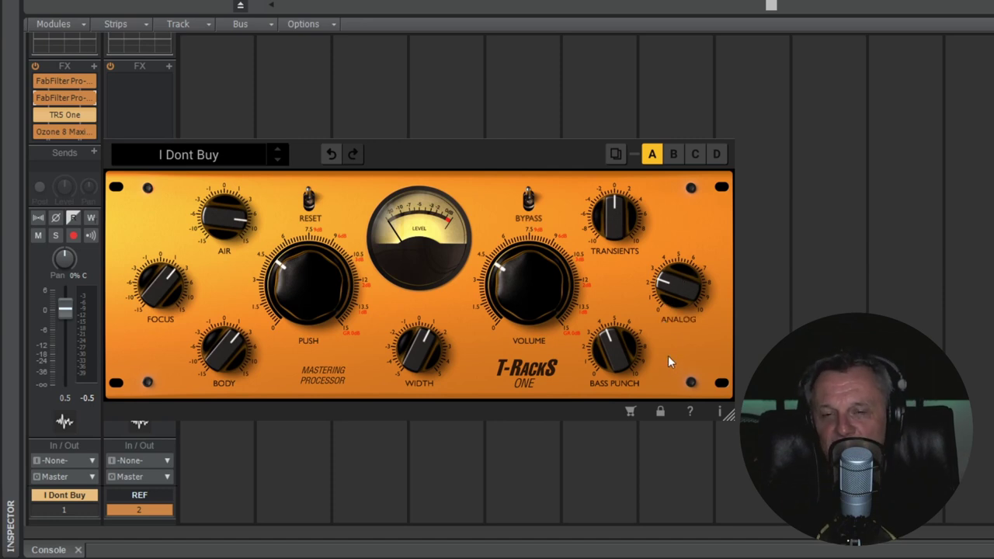
pyautogui.moveTo(652, 323)
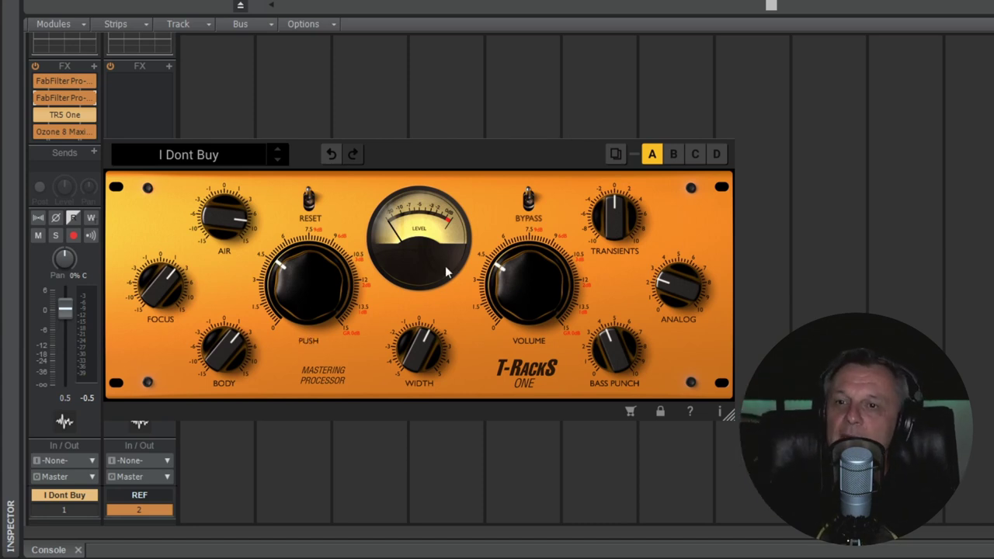
pyautogui.moveTo(289, 275)
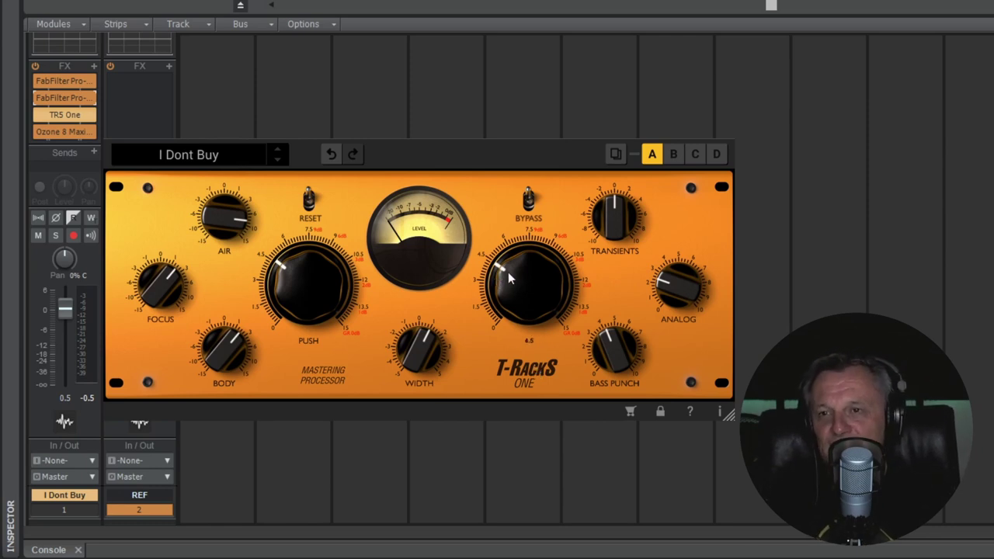
pyautogui.moveTo(527, 266)
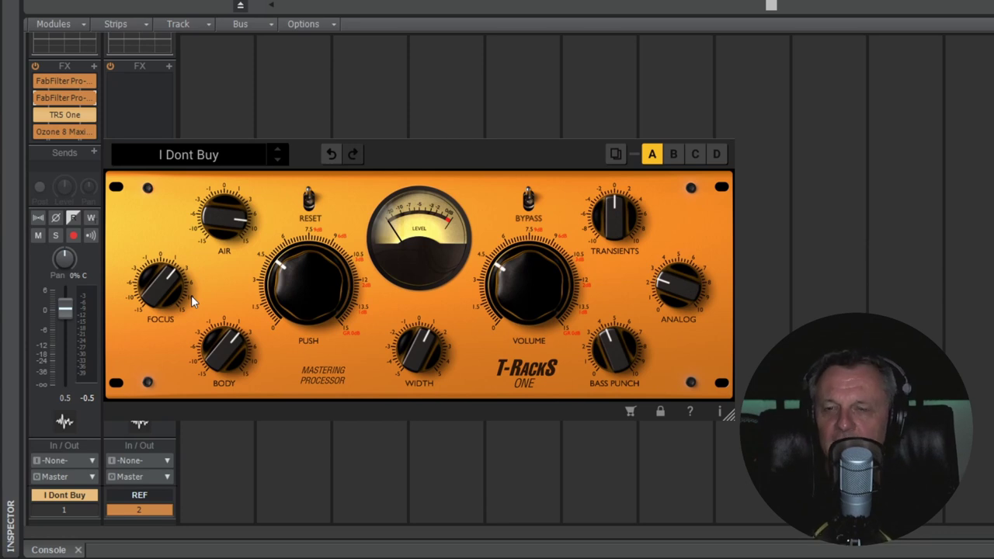
pyautogui.moveTo(226, 350)
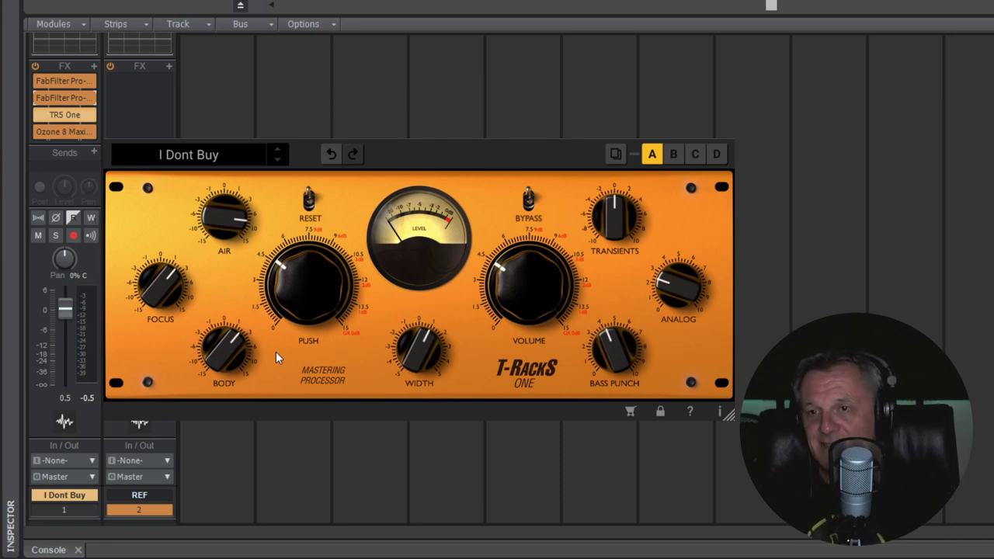
pyautogui.moveTo(223, 223)
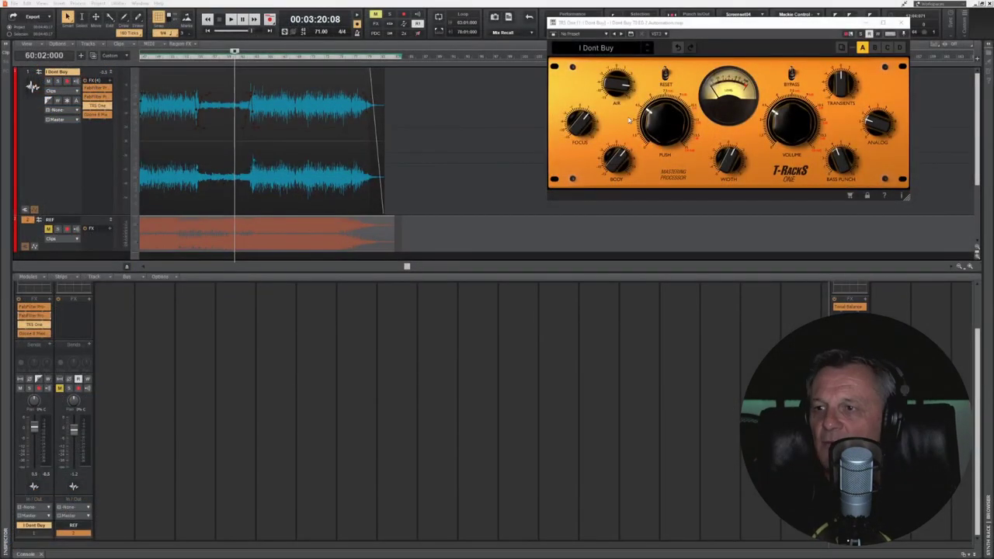
# Step: Display the TR5 One Width automation envelope on the I Dont Buy track and examine it from the start of the song
pyautogui.moveTo(407, 266); pyautogui.dragTo(146, 265)
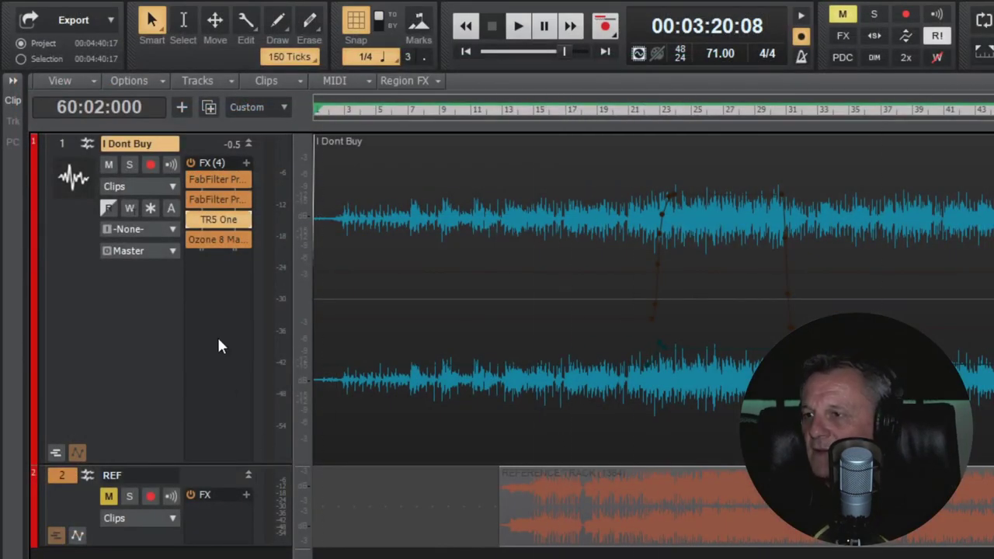
pyautogui.click(134, 188)
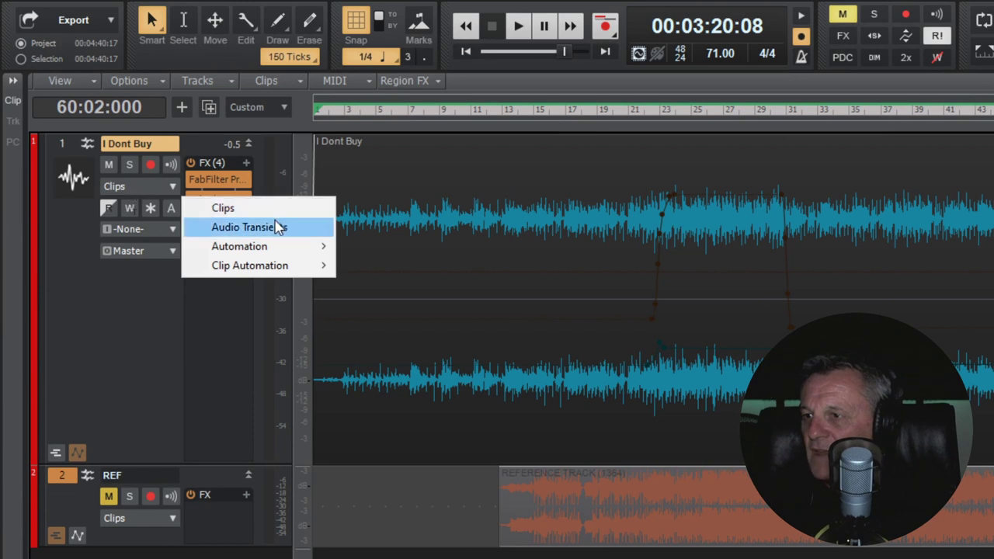
pyautogui.moveTo(259, 251)
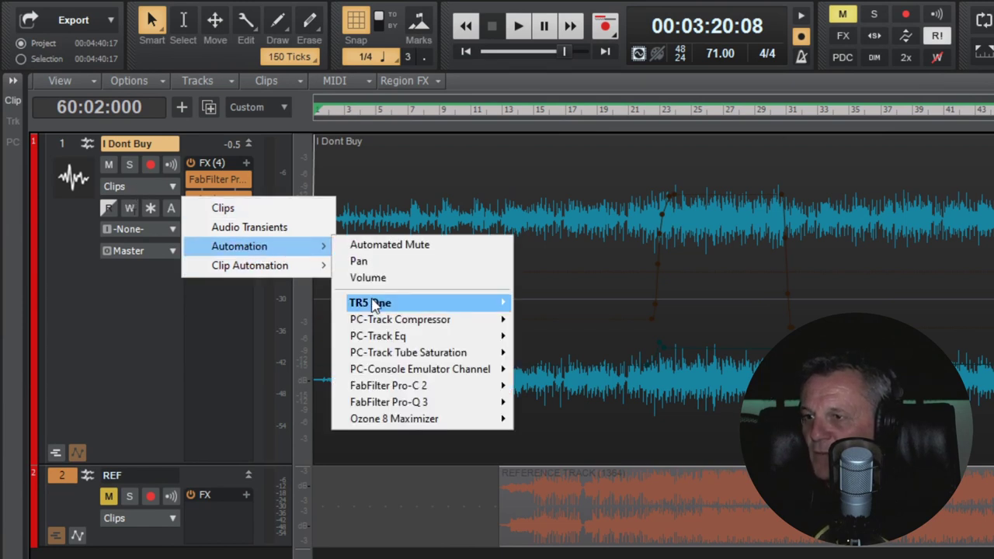
pyautogui.moveTo(374, 304)
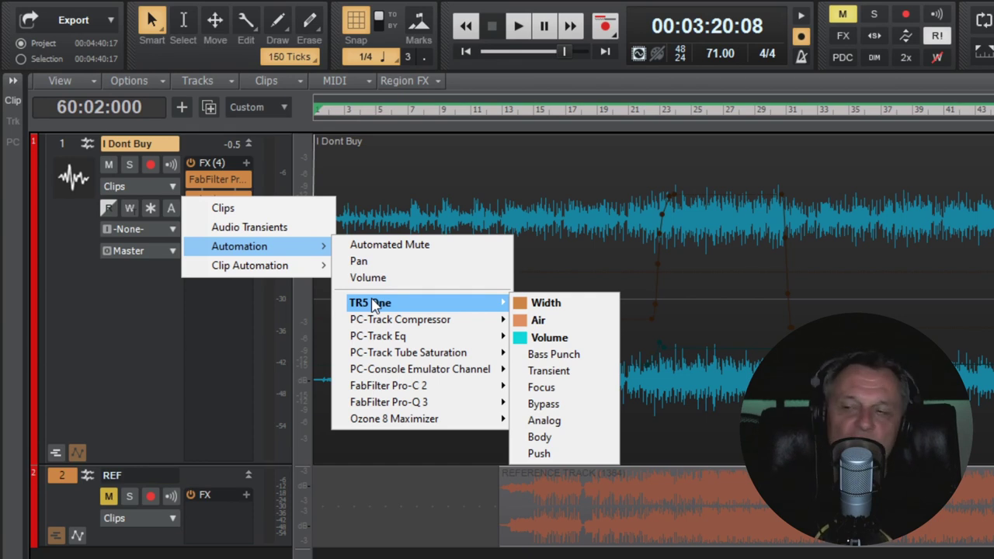
pyautogui.click(536, 303)
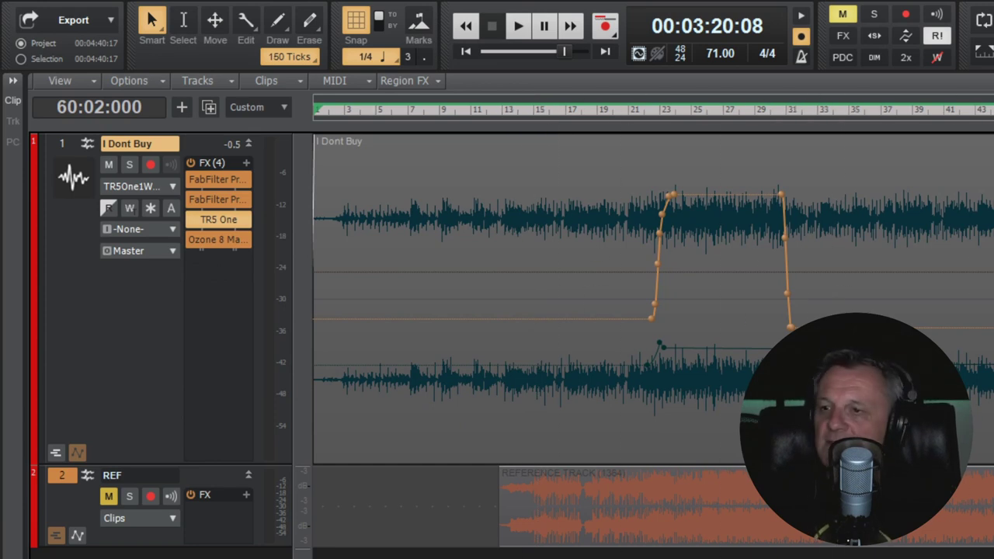
pyautogui.hscroll(10, 653, 311)
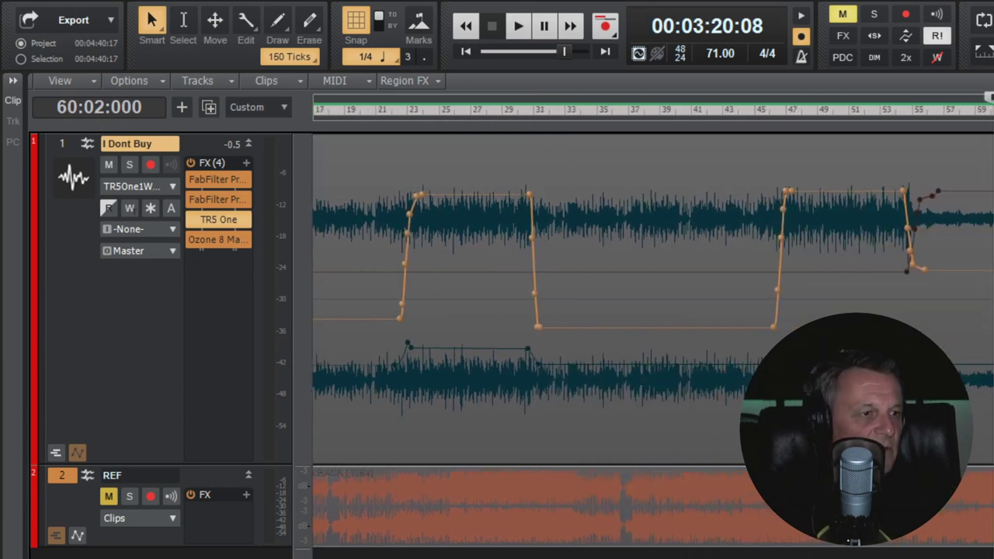
pyautogui.hscroll(-10, 653, 310)
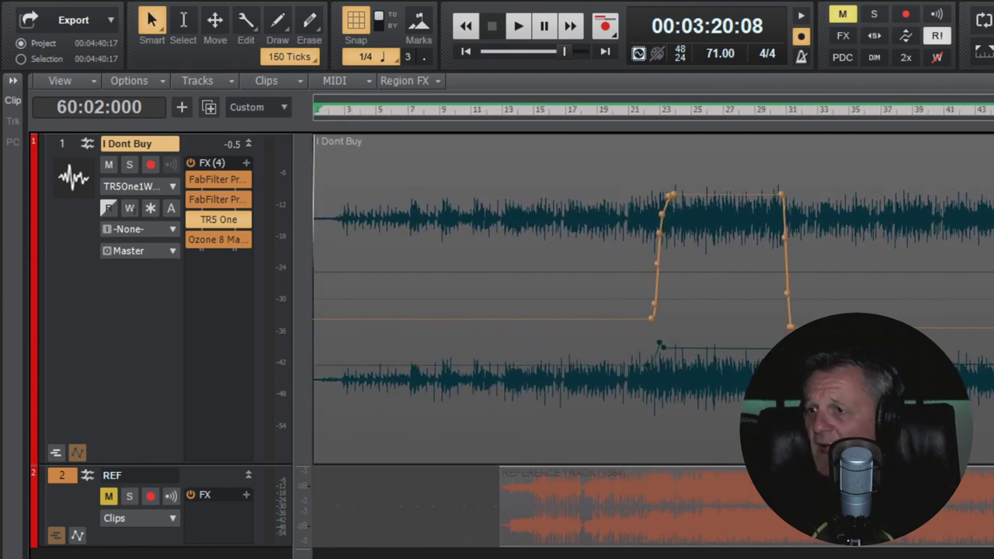
# Step: Switch the I Dont Buy track to the TR5 One Air automation envelope and examine it through the quiet section and ending
pyautogui.rightClick(179, 194)
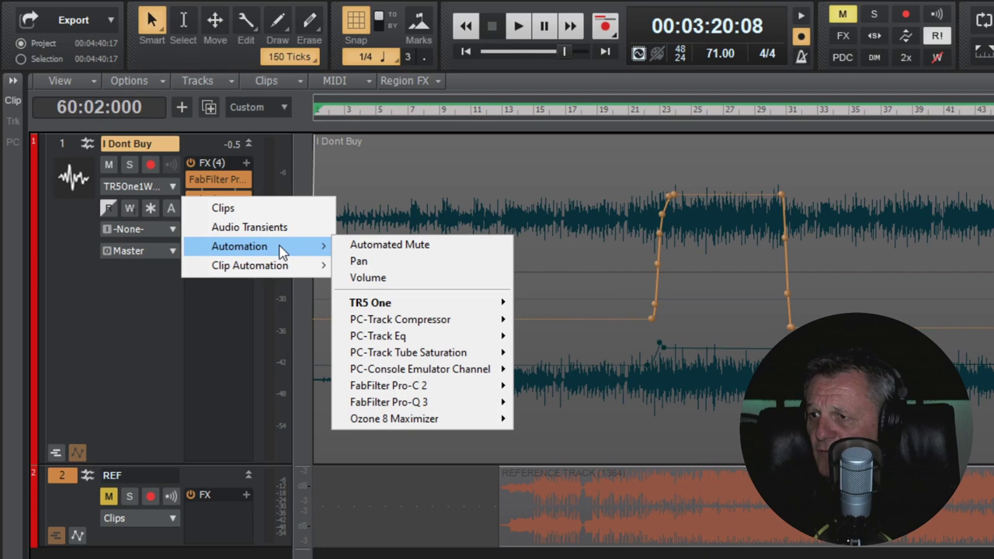
pyautogui.moveTo(383, 311)
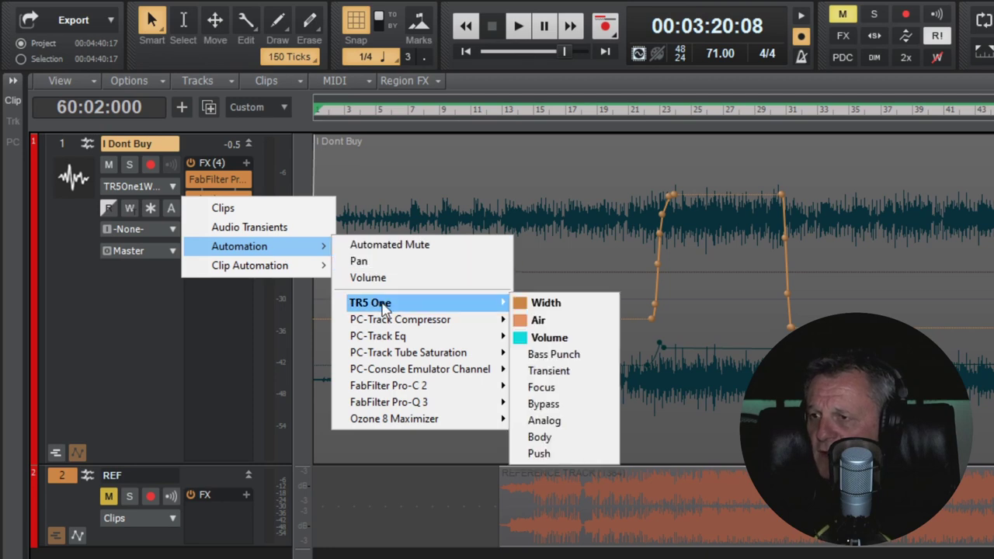
pyautogui.click(553, 320)
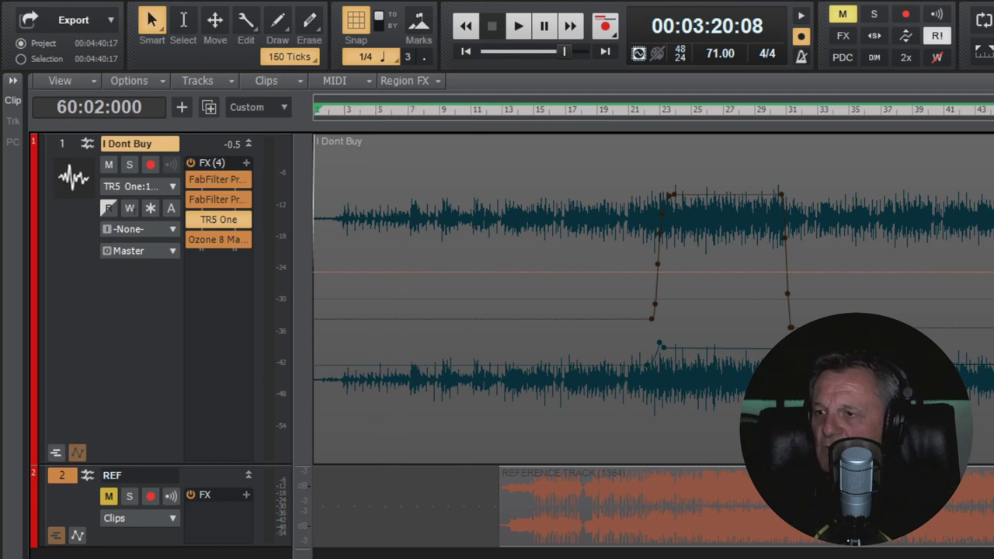
pyautogui.hscroll(10, 384, 527)
pyautogui.hscroll(-1, 653, 324)
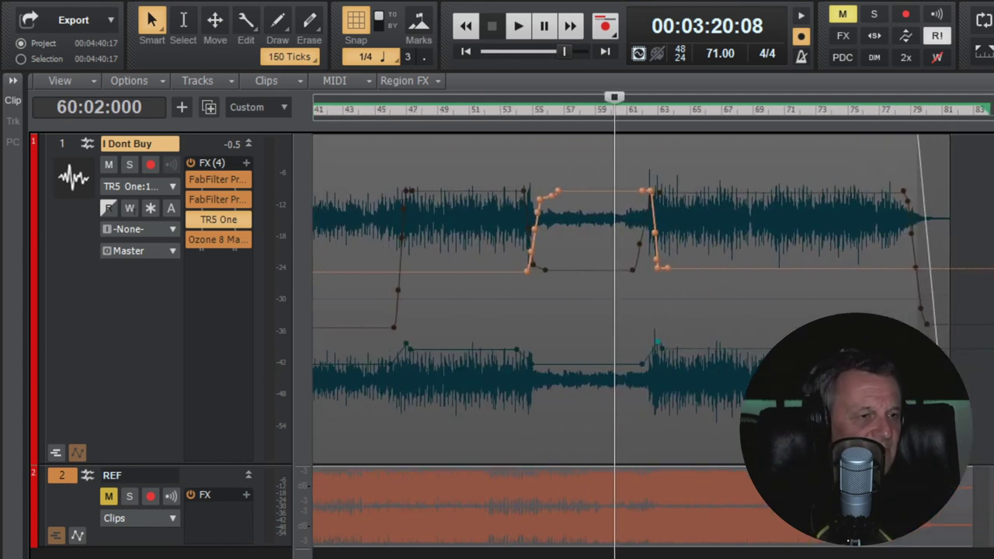
pyautogui.hscroll(1, 653, 325)
pyautogui.hscroll(1, 653, 324)
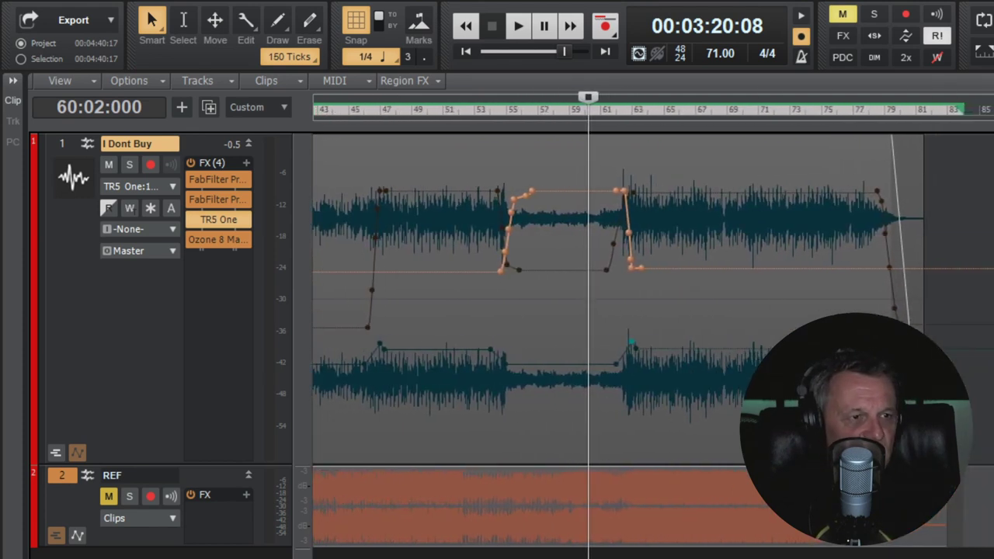
pyautogui.hscroll(-10, 654, 325)
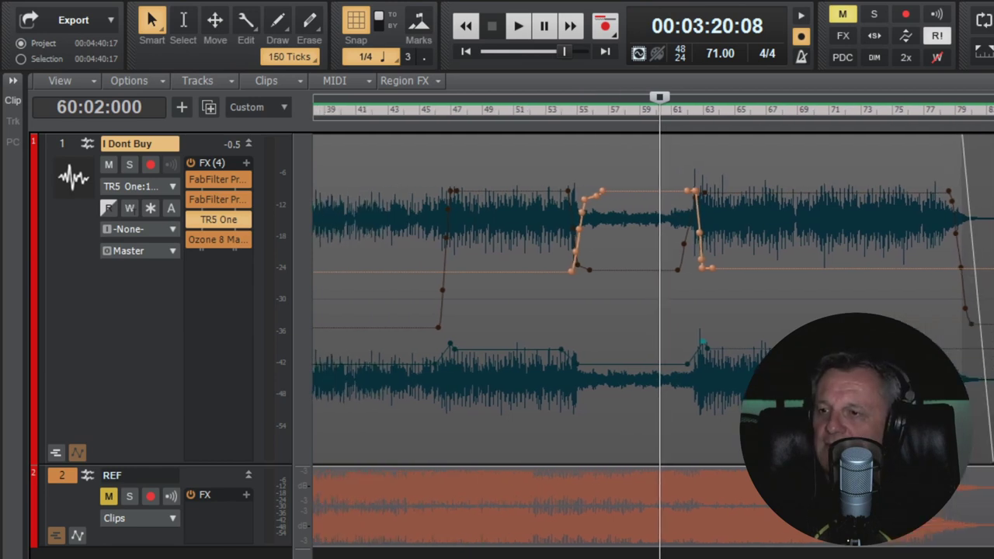
# Step: Switch the I Dont Buy track to the TR5 One Volume automation envelope, examine it along the whole clip, and recheck the plug-in's knobs
pyautogui.click(139, 187)
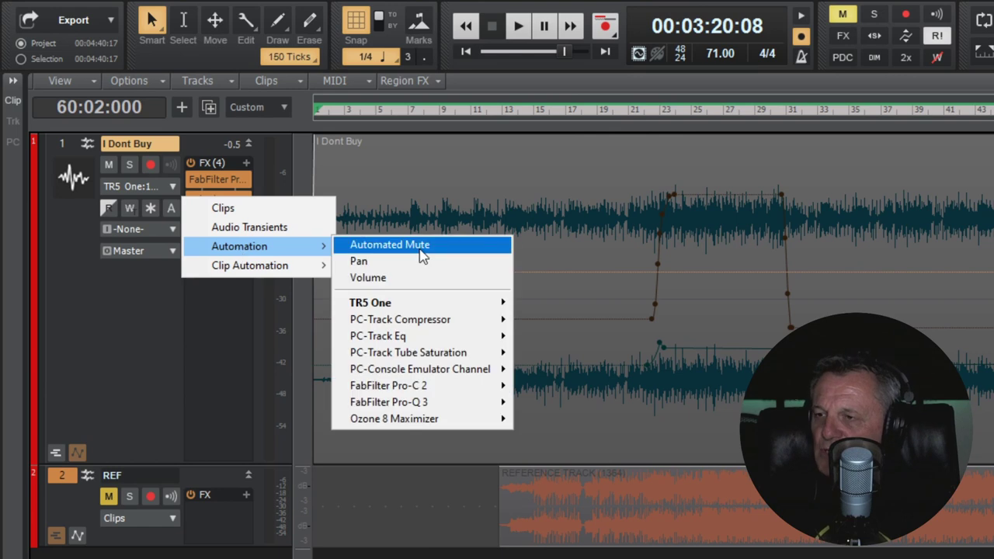
pyautogui.moveTo(426, 303)
pyautogui.click(576, 339)
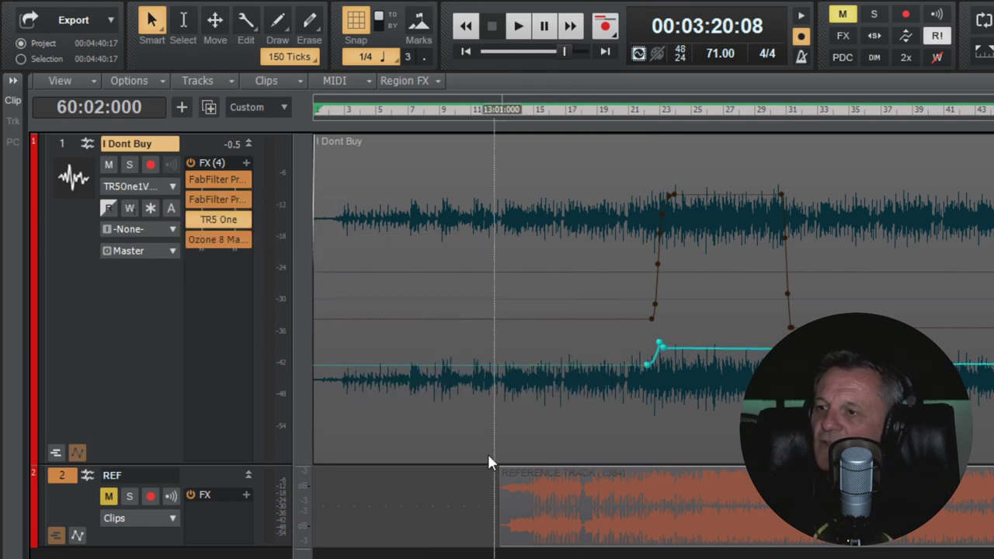
pyautogui.hscroll(1, 487, 452)
pyautogui.hscroll(10, 653, 325)
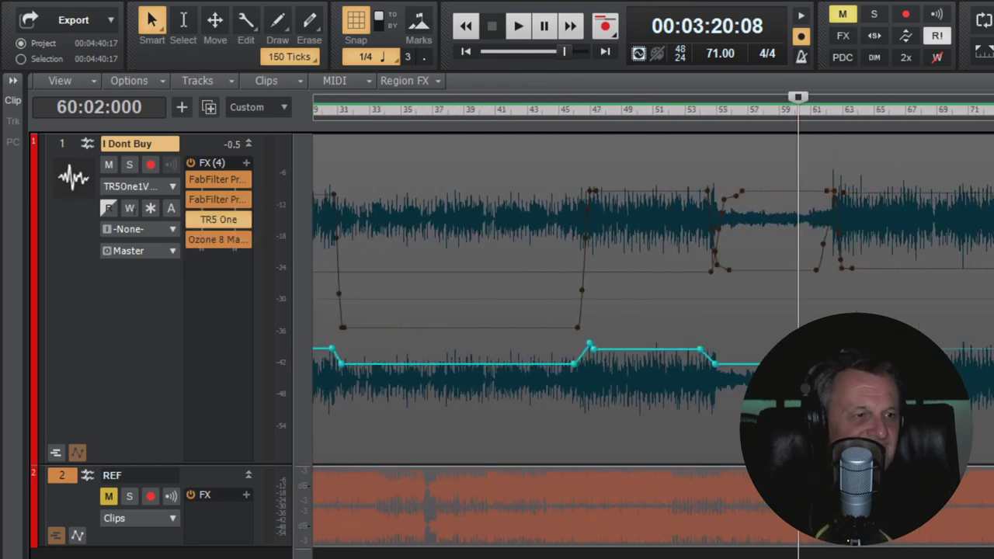
pyautogui.hscroll(5, 653, 325)
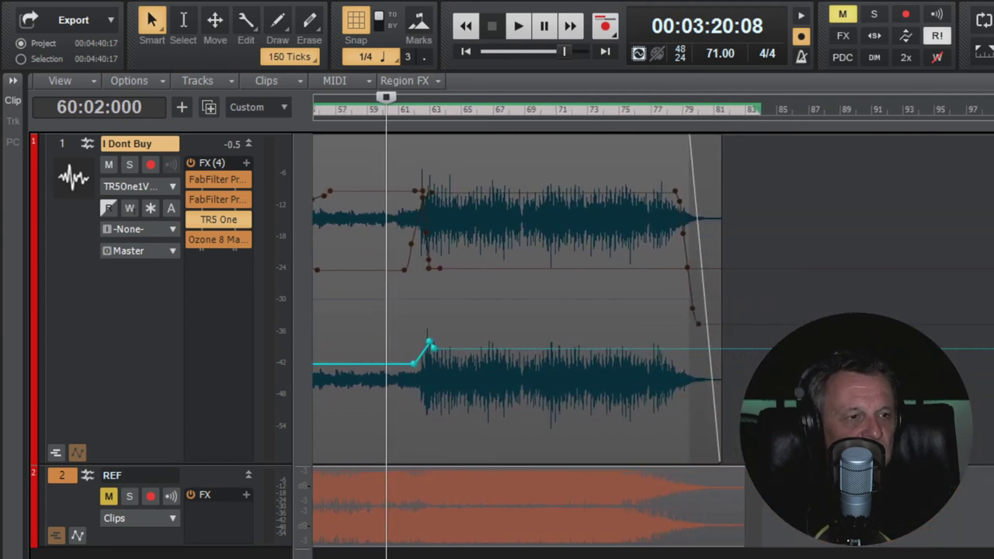
pyautogui.hscroll(-3, 653, 325)
pyautogui.hscroll(-12, 653, 325)
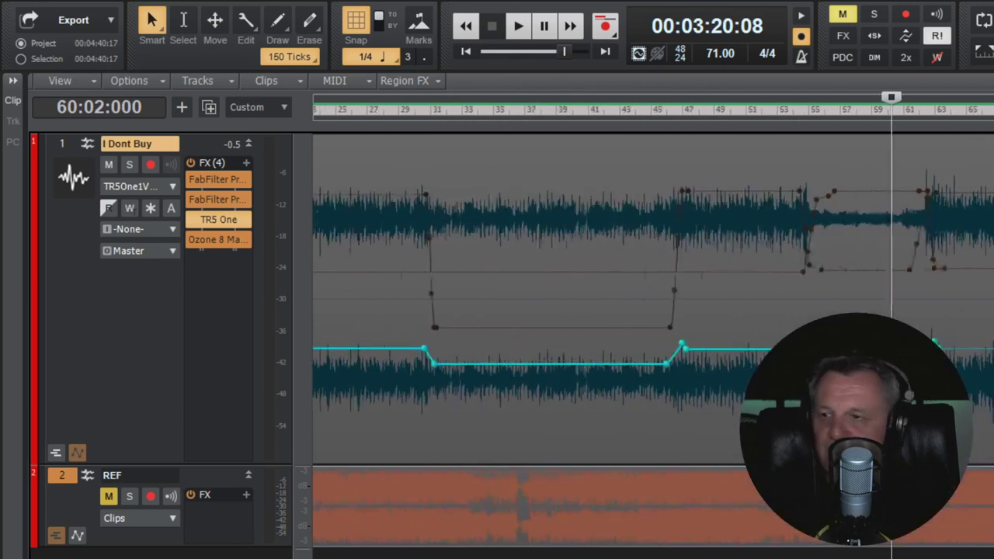
pyautogui.hscroll(8, 652, 311)
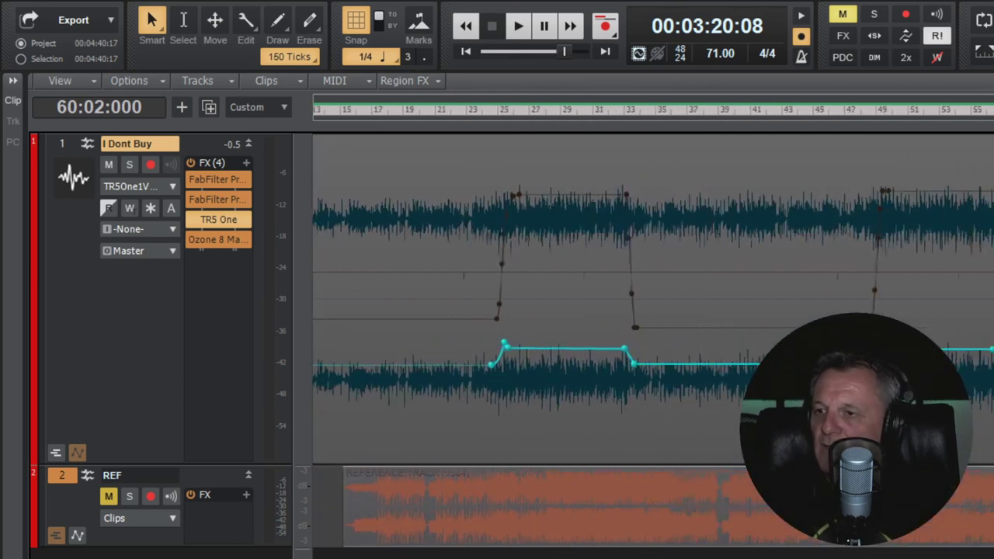
pyautogui.hscroll(2, 652, 311)
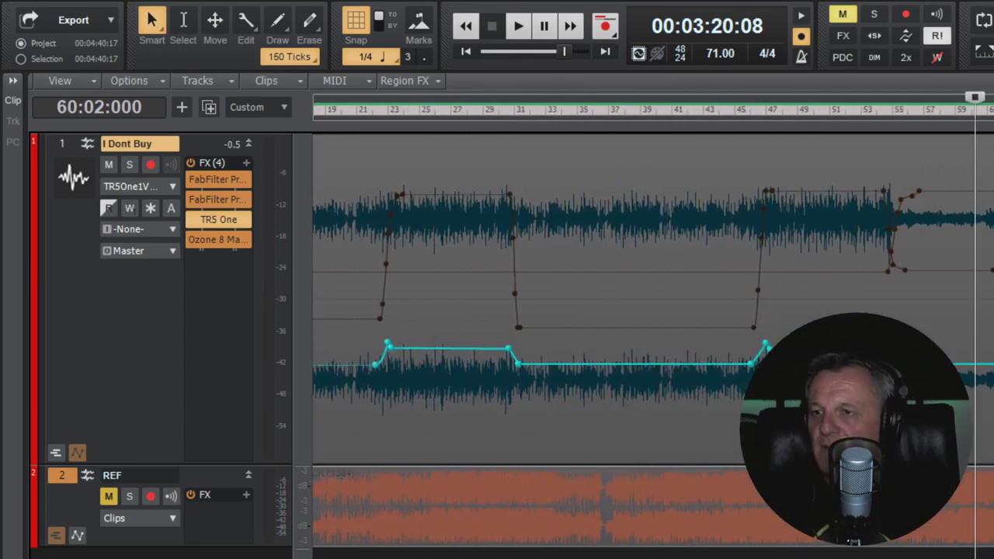
pyautogui.hscroll(-9, 653, 310)
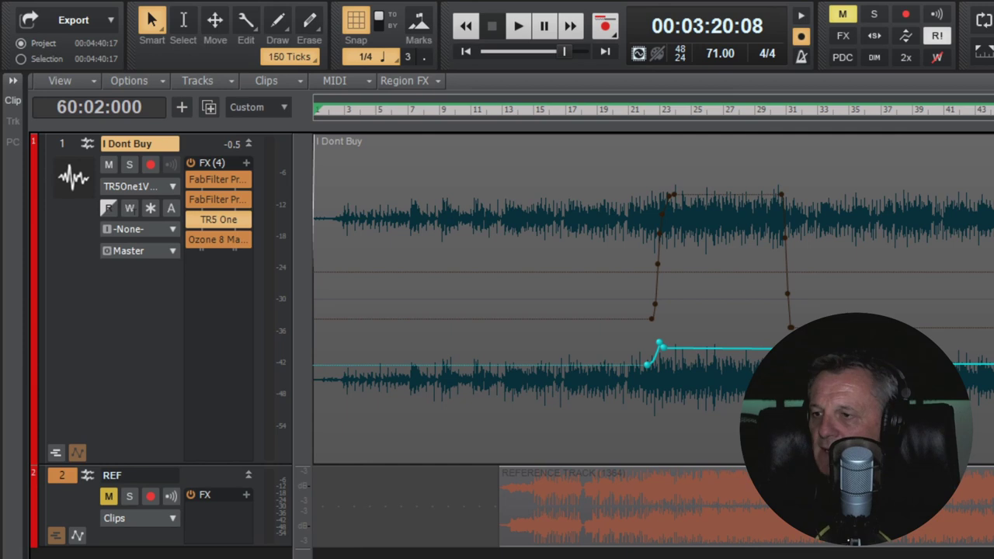
pyautogui.moveTo(208, 221)
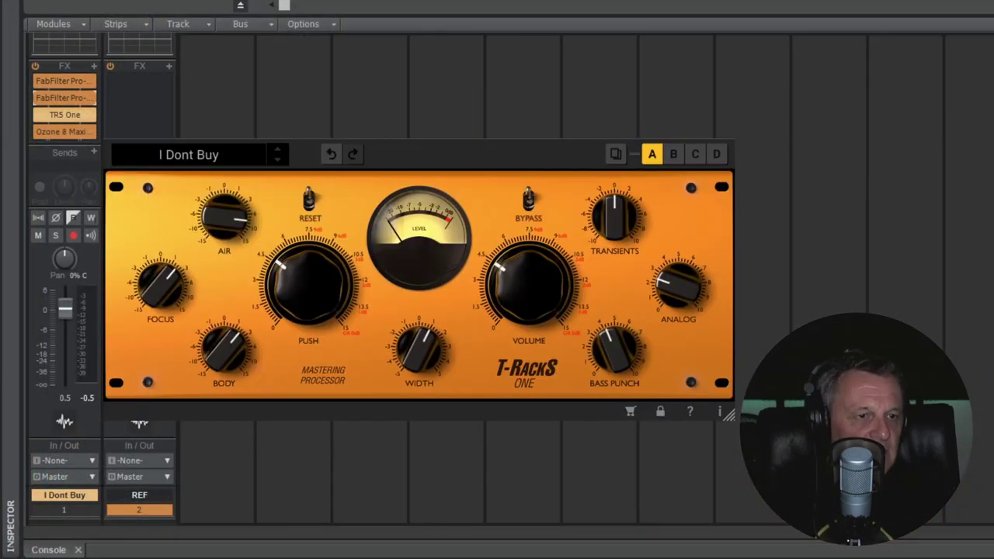
pyautogui.moveTo(224, 216)
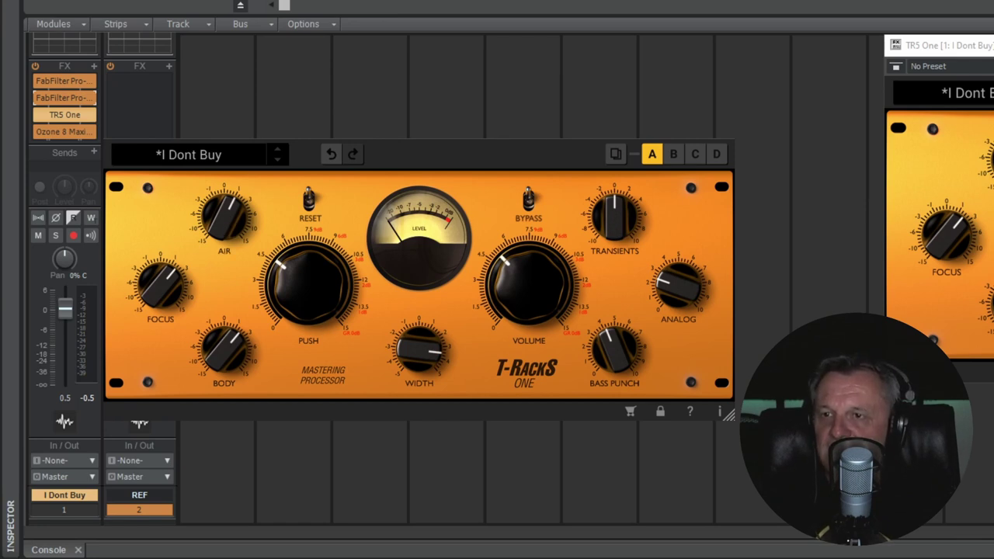
# Step: Play the song and examine the automated Width and Volume knobs of the TR5 One plug-in
pyautogui.press('space')
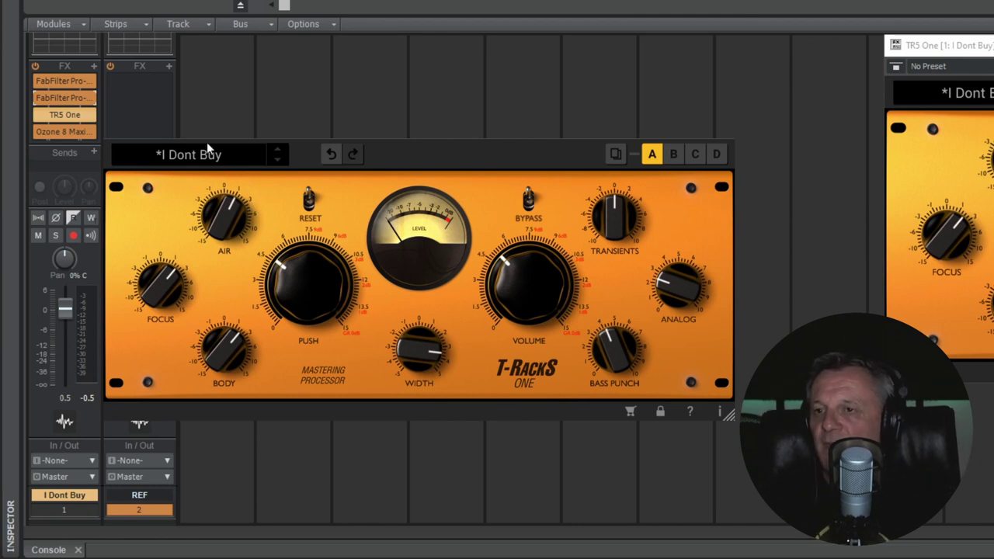
pyautogui.moveTo(432, 372)
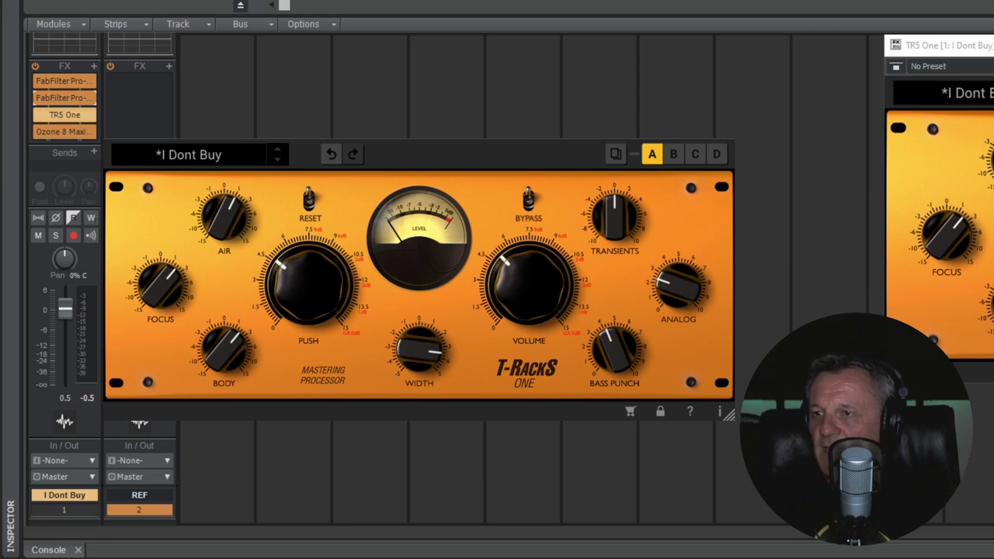
pyautogui.moveTo(427, 369); pyautogui.dragTo(426, 380)
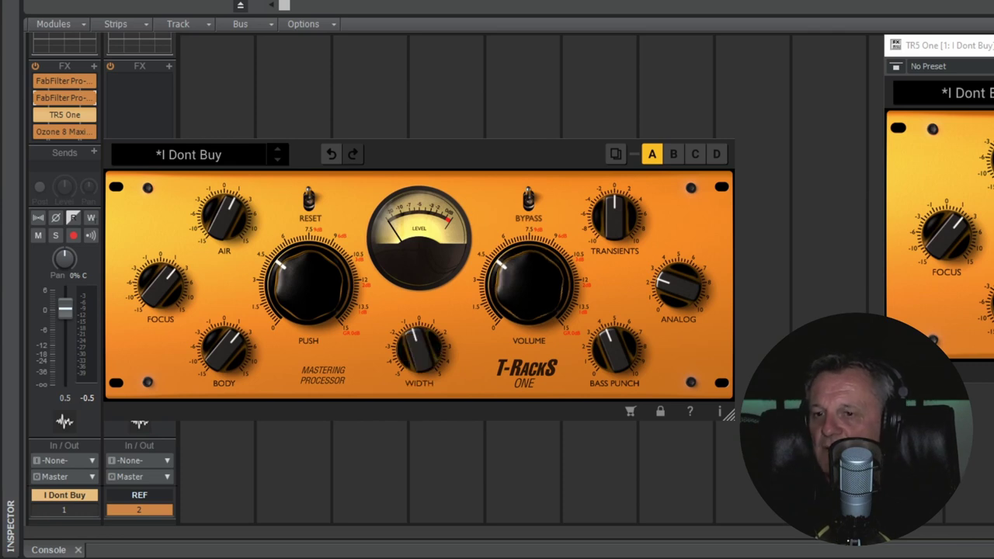
pyautogui.moveTo(420, 353)
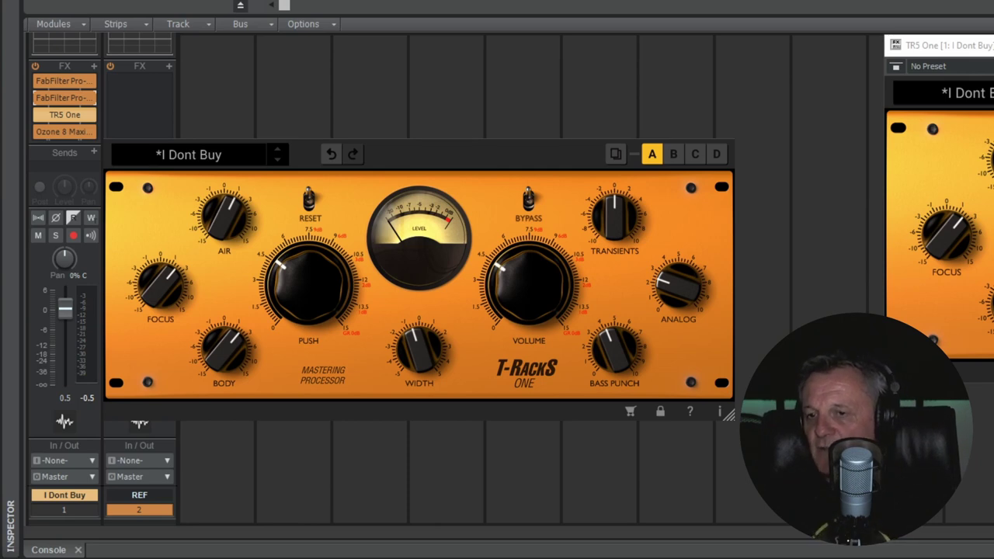
pyautogui.moveTo(538, 255)
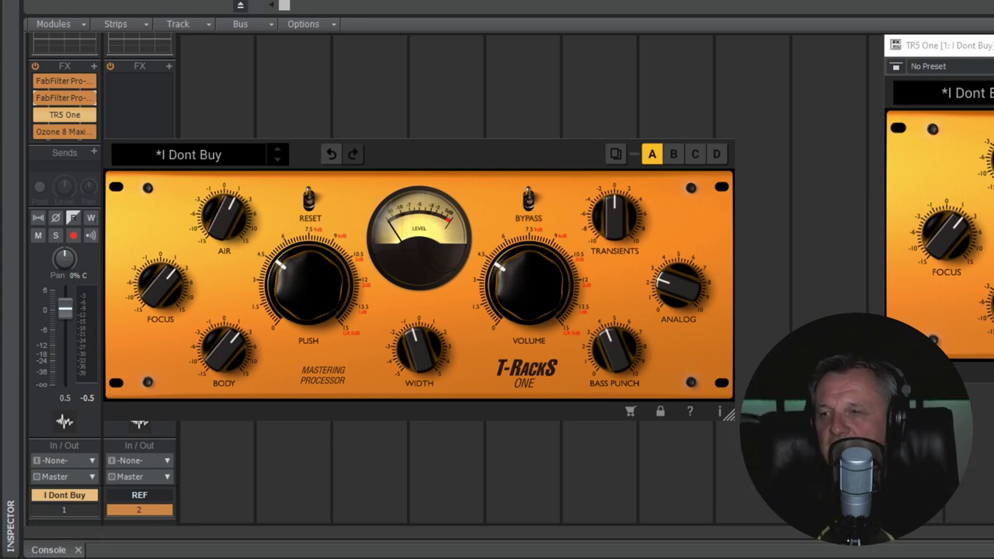
pyautogui.moveTo(516, 279)
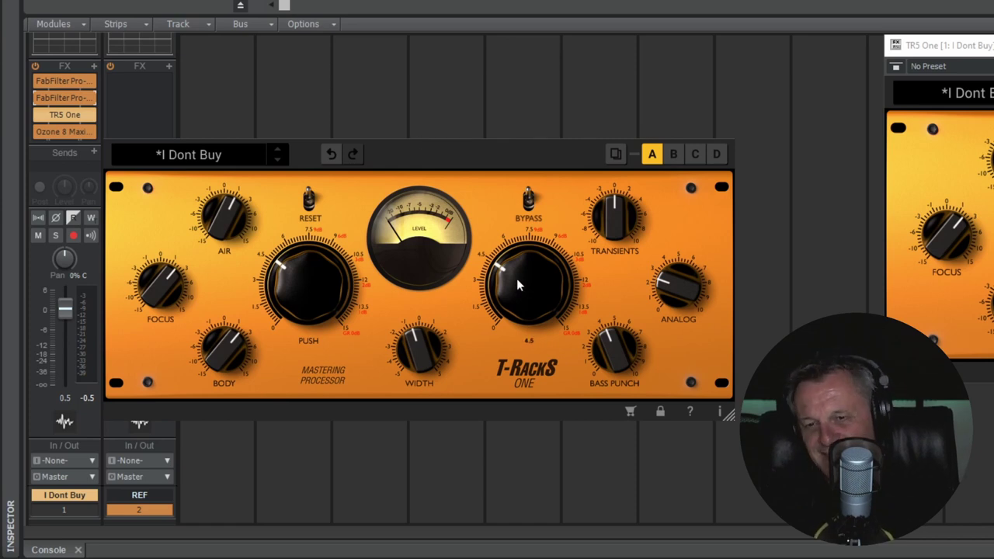
pyautogui.moveTo(510, 330); pyautogui.dragTo(506, 289)
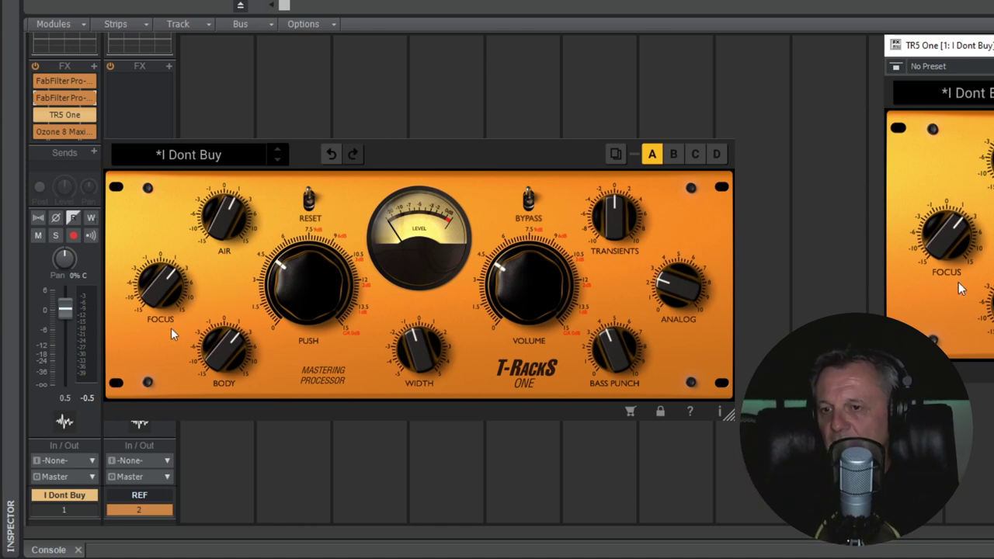
pyautogui.moveTo(505, 289)
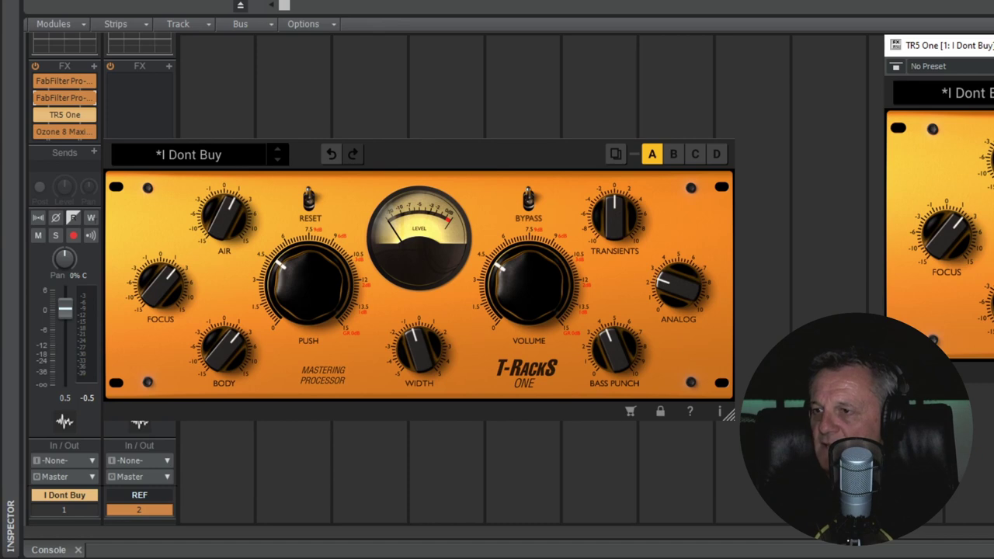
# Step: Open the Ozone 8 Maximizer on the I Dont Buy track and toggle Learn Threshold on and off with the -14.0 LUFS target
pyautogui.click(64, 131)
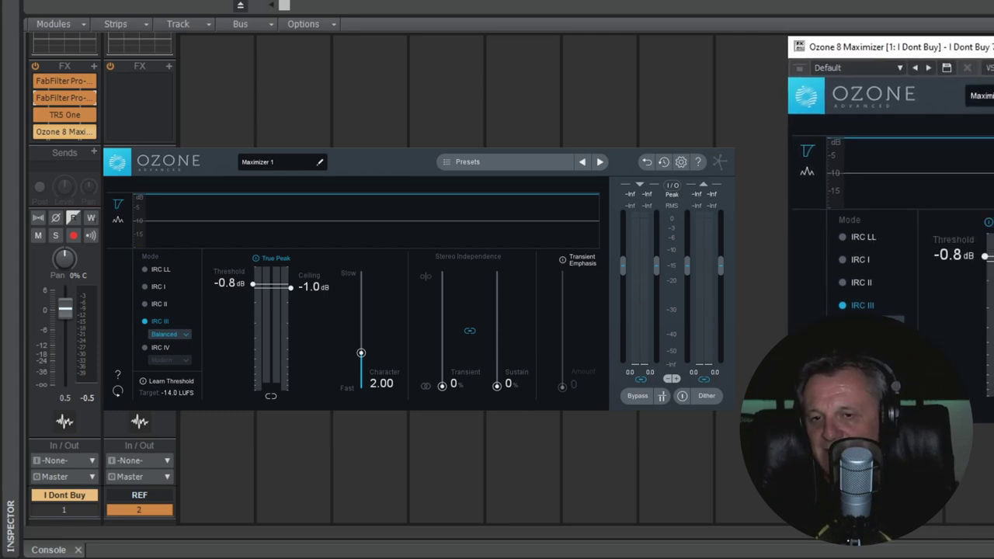
pyautogui.click(164, 386)
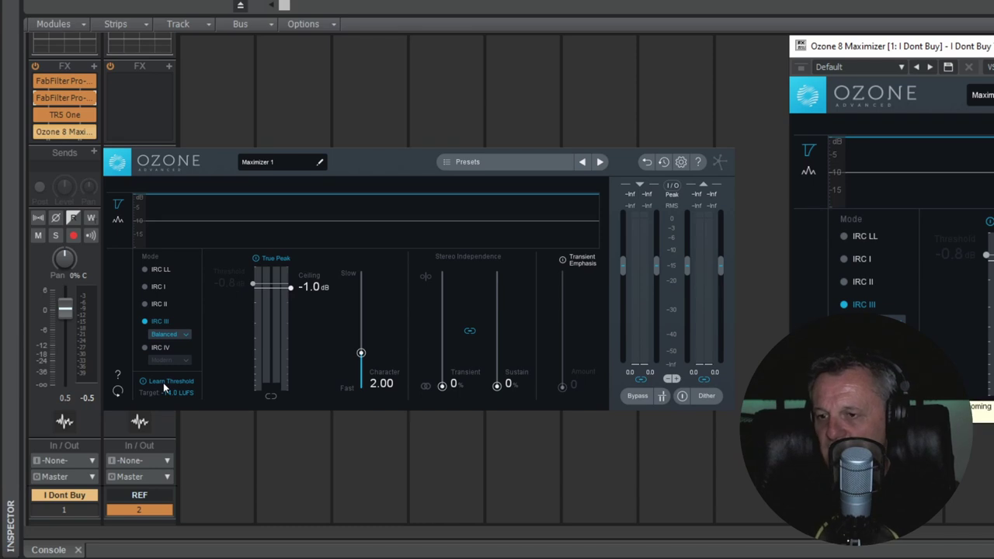
pyautogui.click(164, 385)
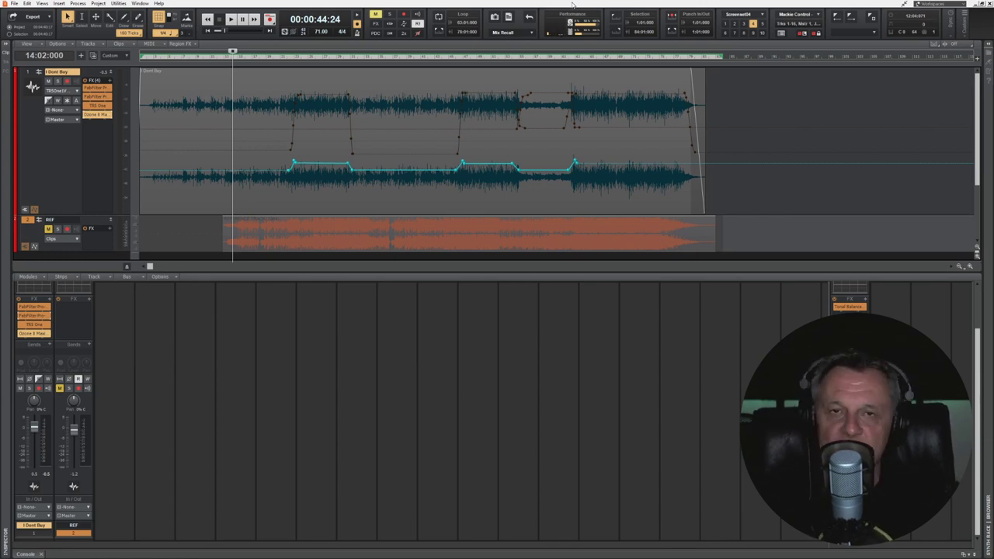
# Step: Delete the REF track and export the entire mix as a stereo 24-bit, 48000 Hz Wave file named I Dont Buy MASTER in the MASTER folder
pyautogui.rightClick(27, 223)
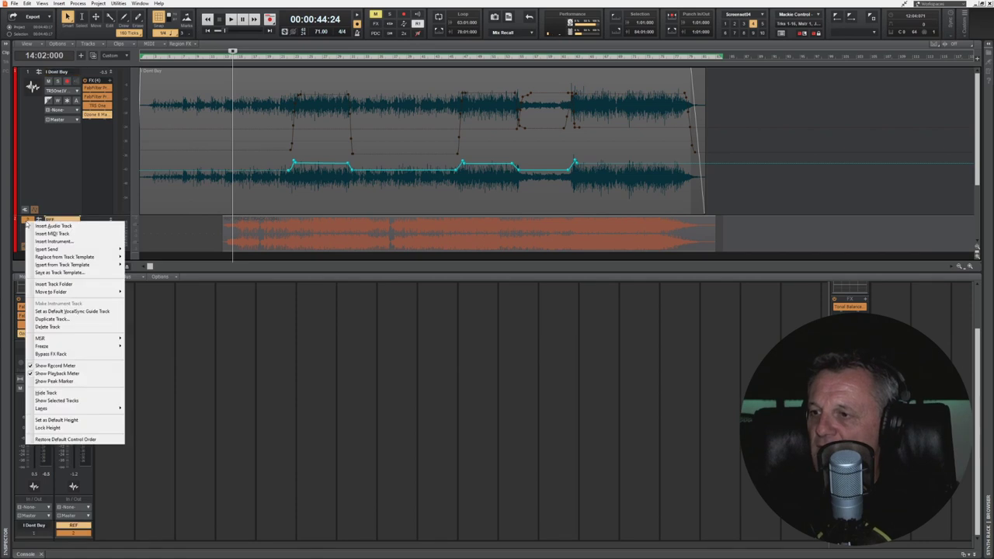
pyautogui.click(52, 327)
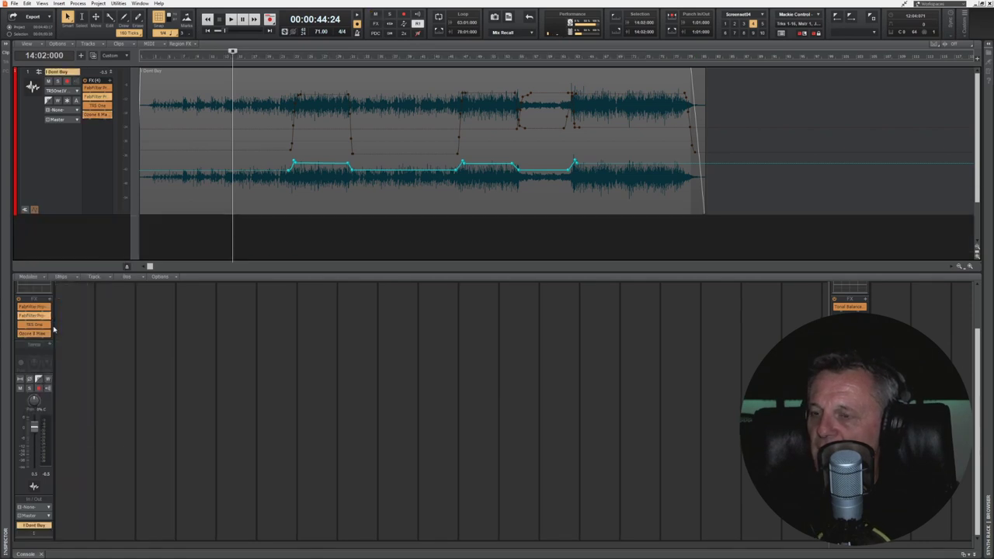
pyautogui.click(15, 3)
pyautogui.moveTo(33, 84)
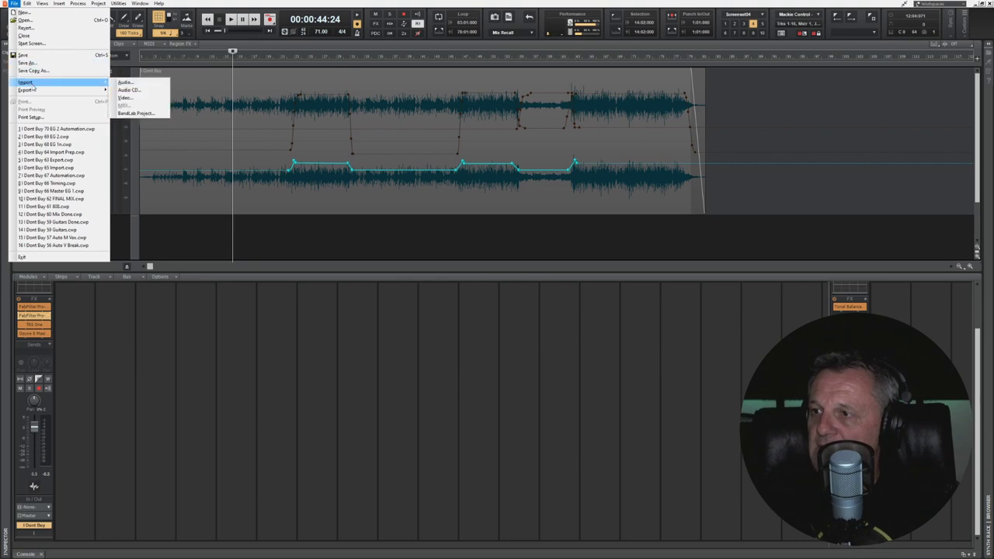
pyautogui.click(123, 91)
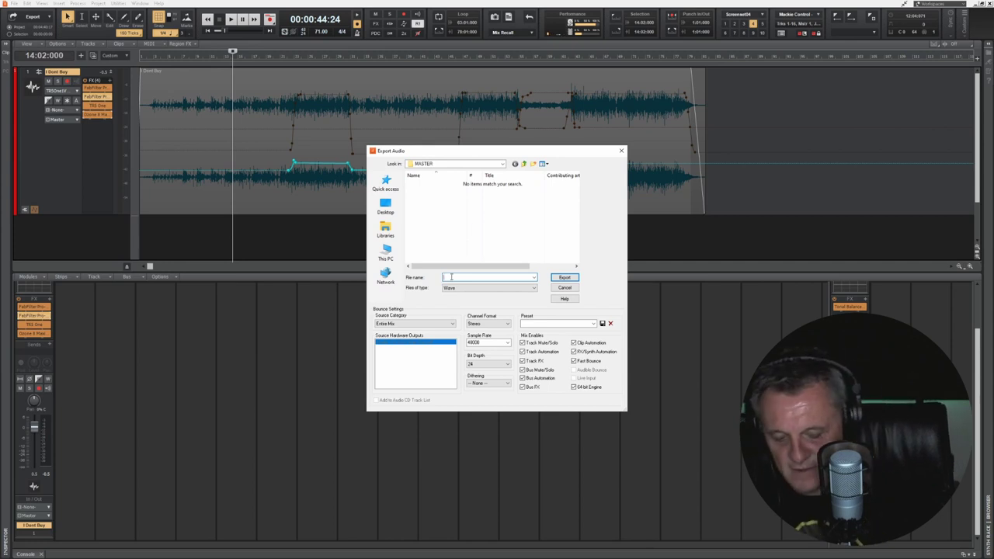
pyautogui.write('I Dont Buy MASTER')
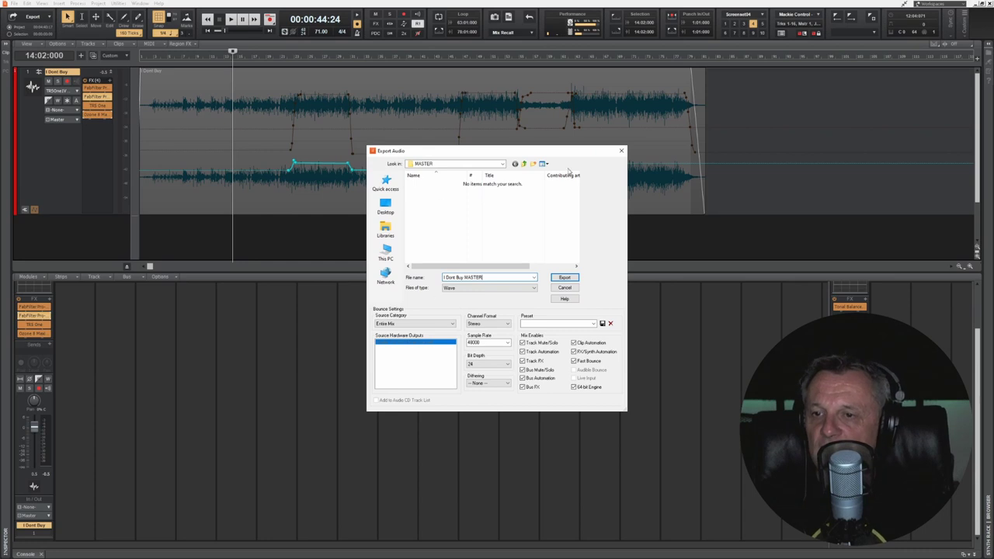
pyautogui.click(564, 279)
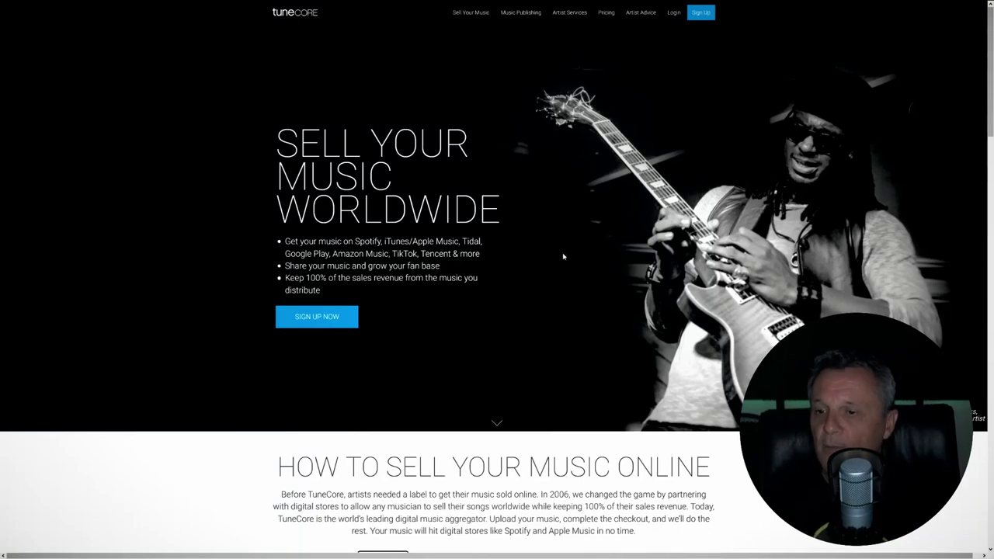
# Step: Switch to the web browser and review the TuneCore and CD Baby home pages and CD Baby's pricing for singles and albums
pyautogui.scroll(-5, 564, 257)
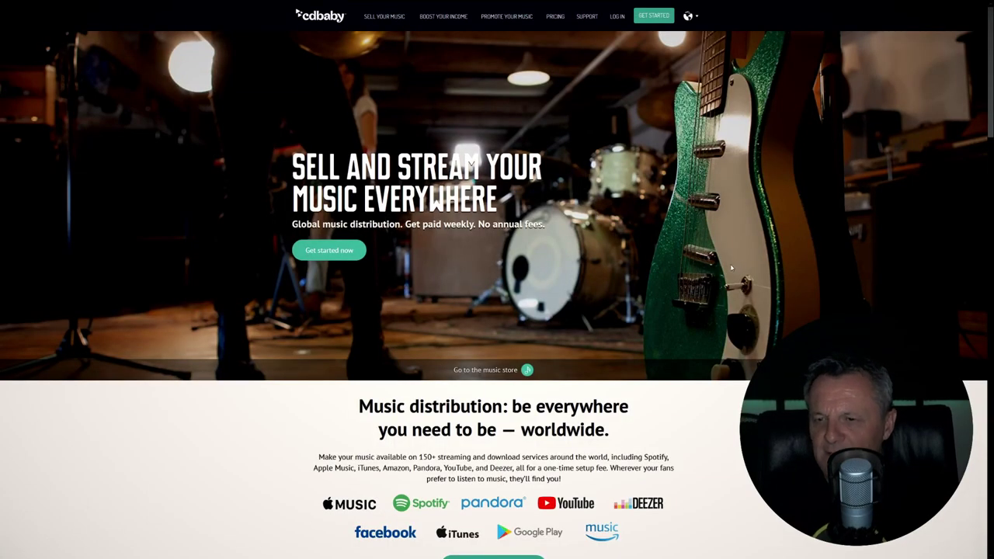
pyautogui.scroll(-2, 680, 322)
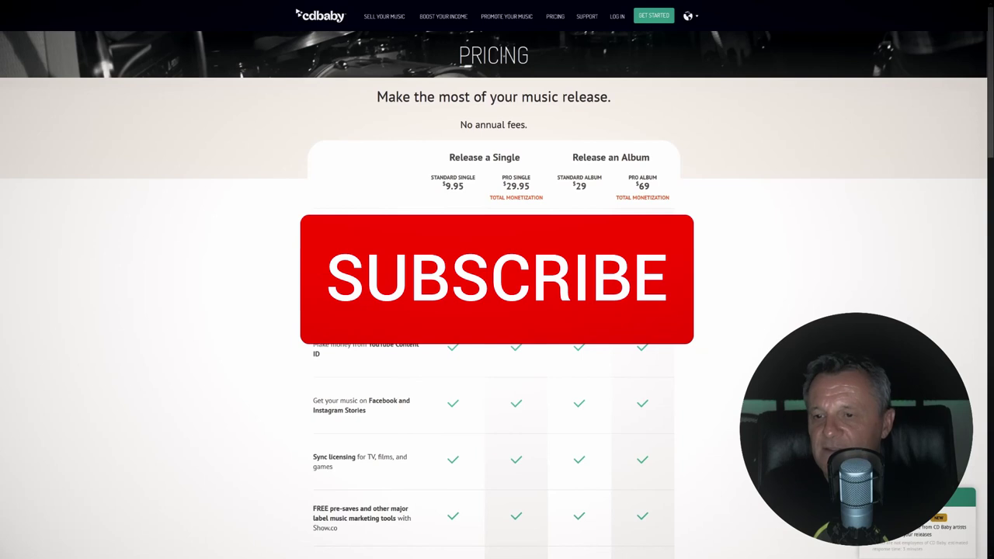
pyautogui.scroll(-4, 497, 311)
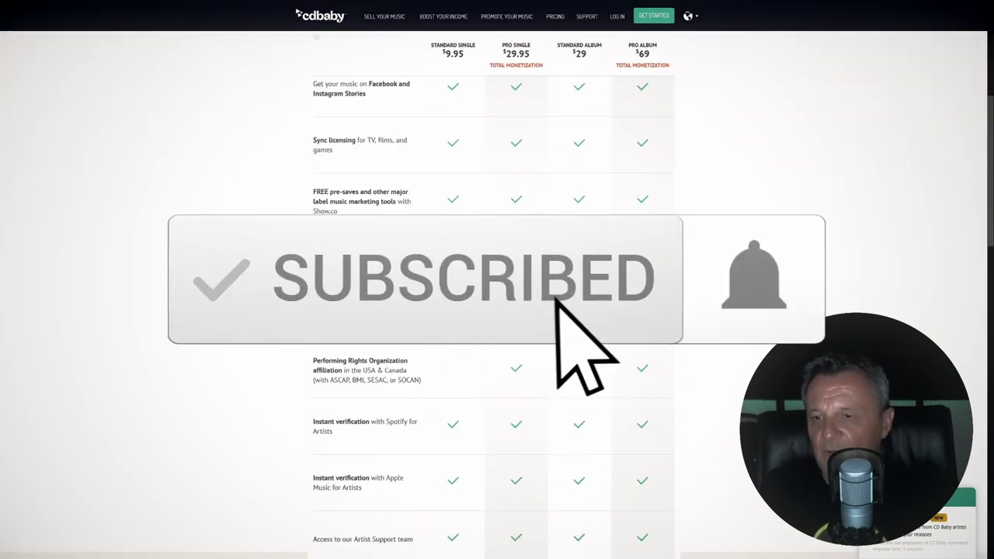
pyautogui.scroll(-5, 497, 311)
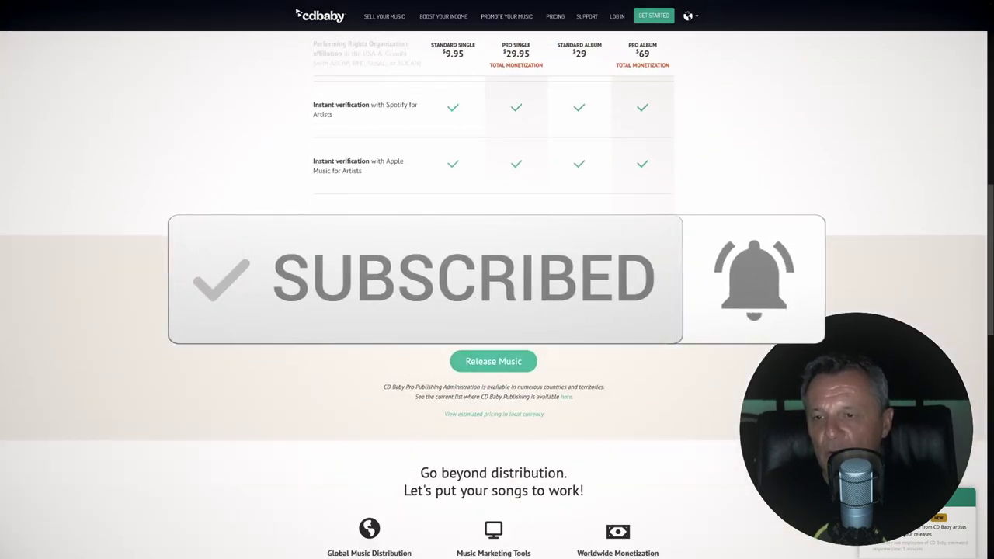
pyautogui.scroll(3, 497, 310)
pyautogui.scroll(5, 497, 311)
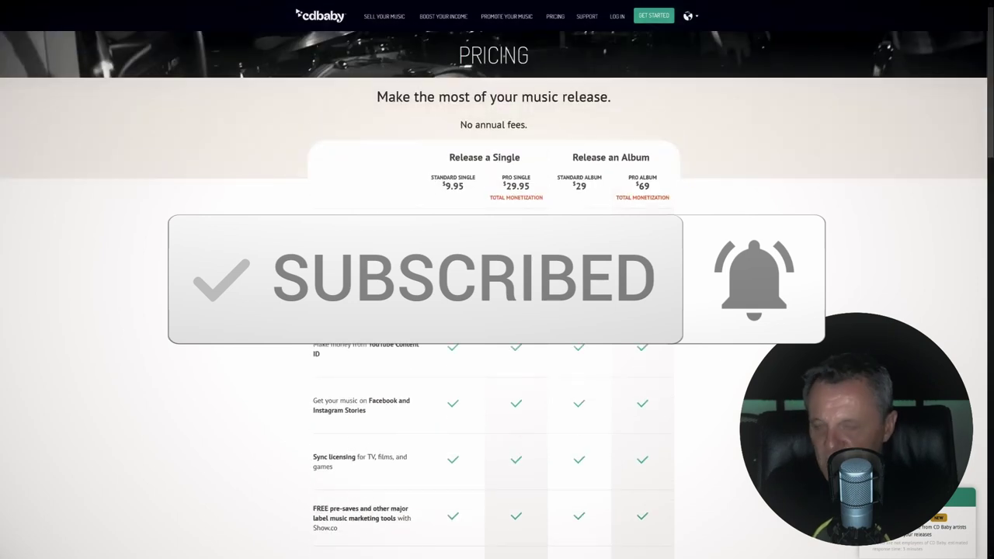